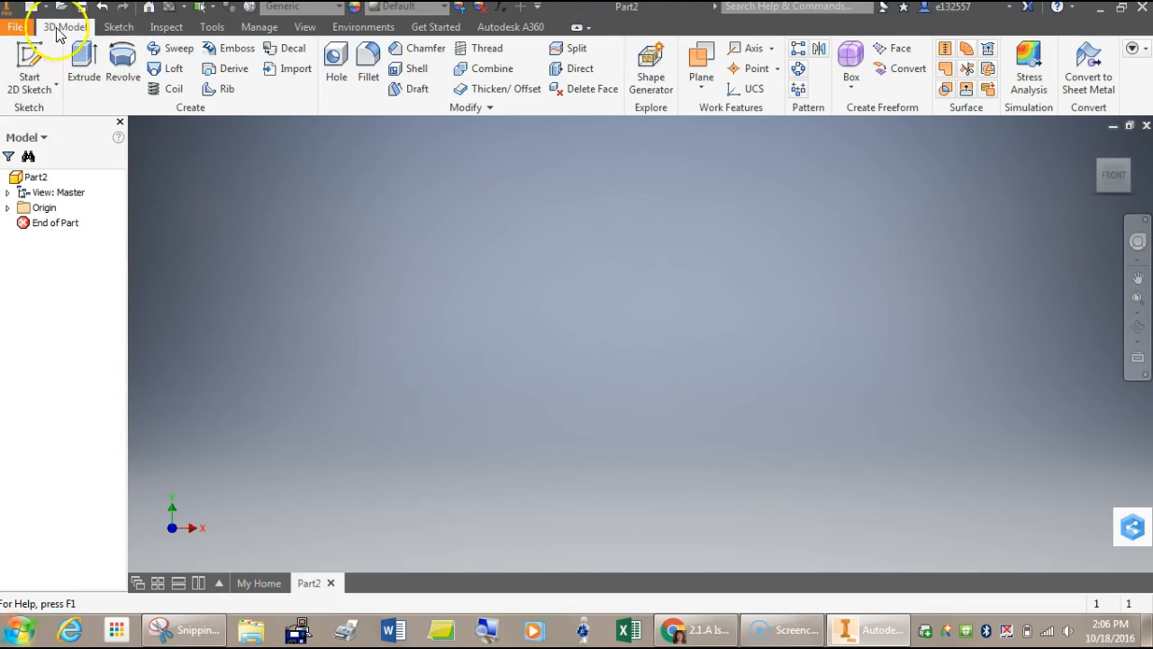
Step: Start a new 2D sketch on the XY plane
{"action": "left_click", "coordinate": [117, 29]}
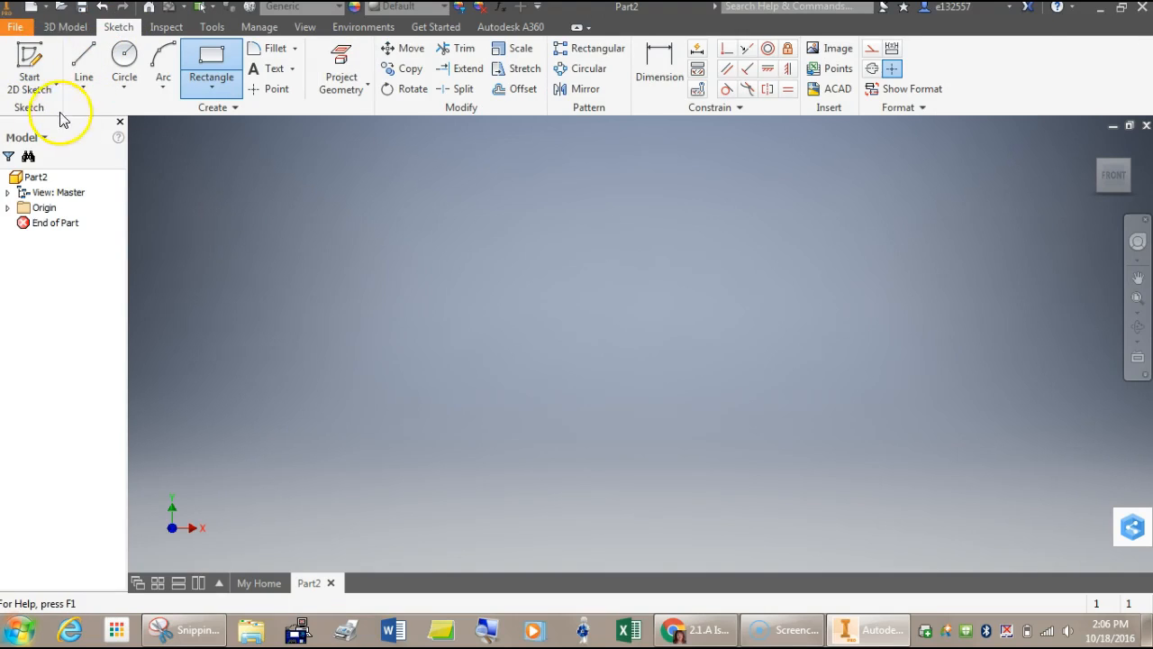
{"action": "left_click", "coordinate": [30, 56]}
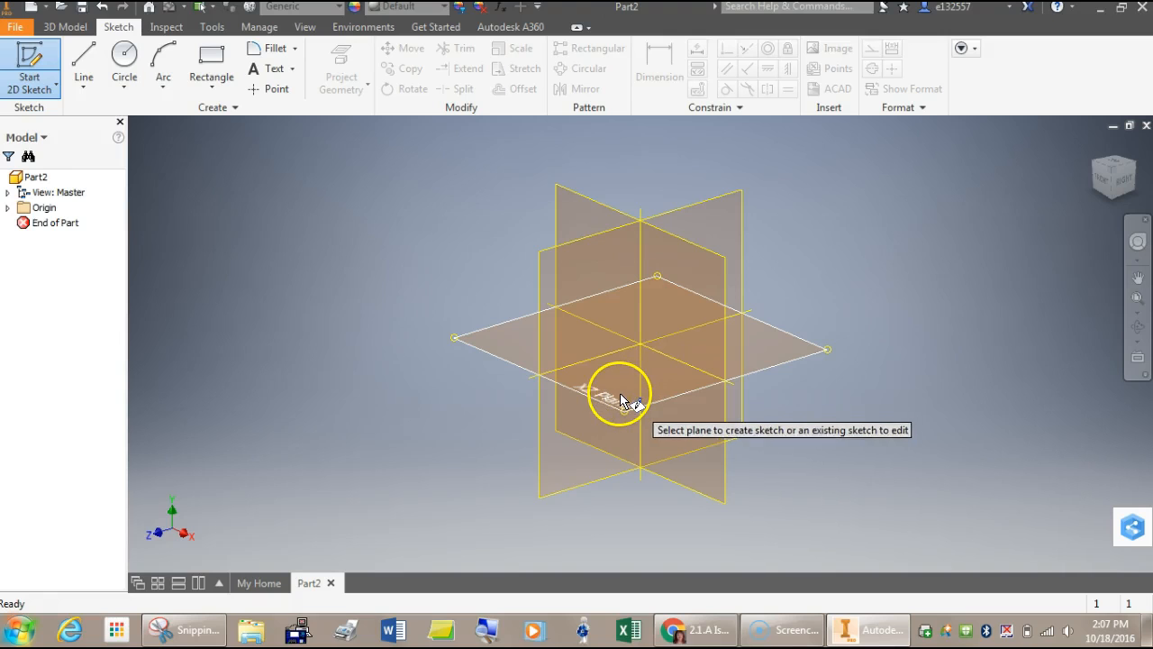
{"action": "left_click", "coordinate": [1106, 184]}
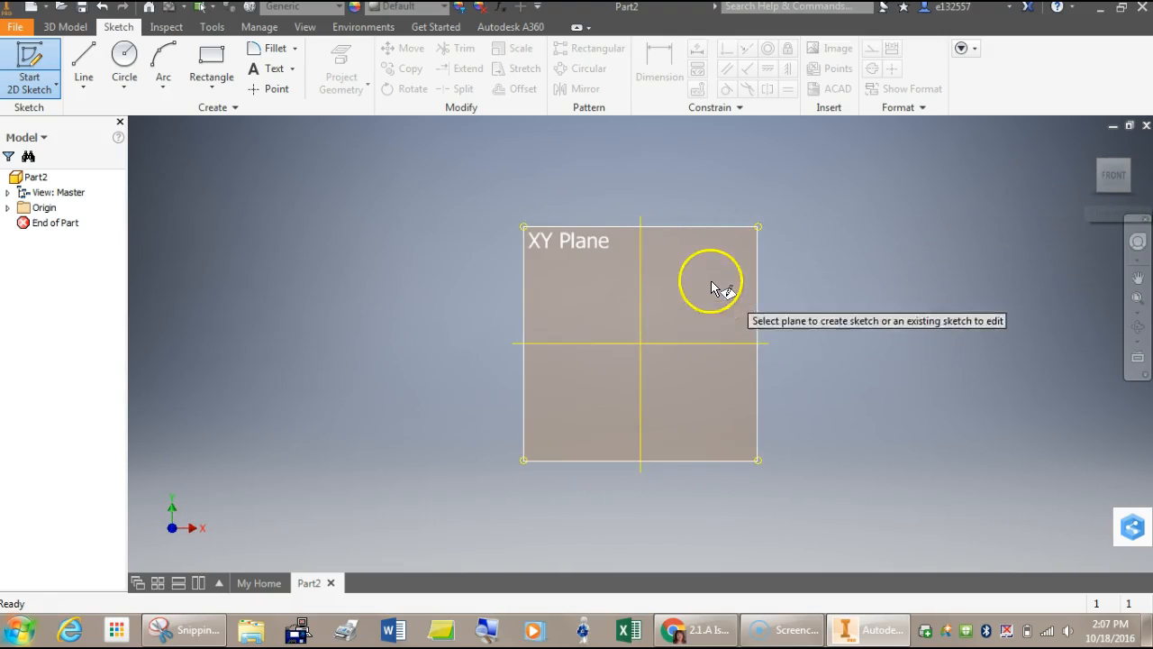
{"action": "left_click", "coordinate": [28, 61]}
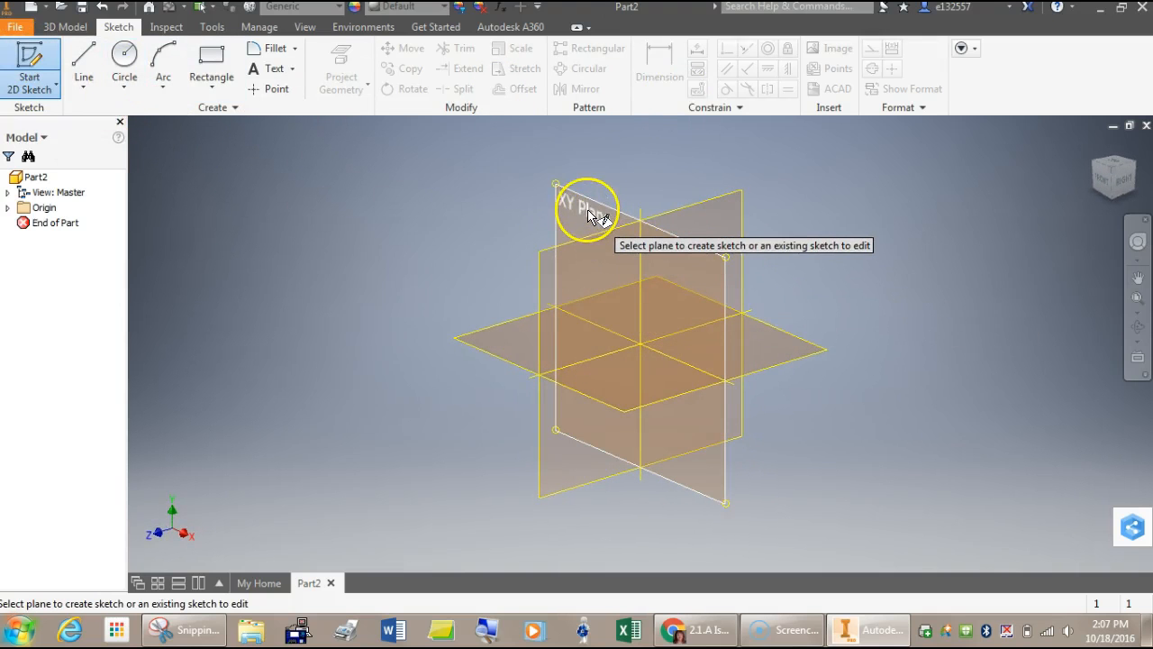
{"action": "left_click", "coordinate": [588, 208]}
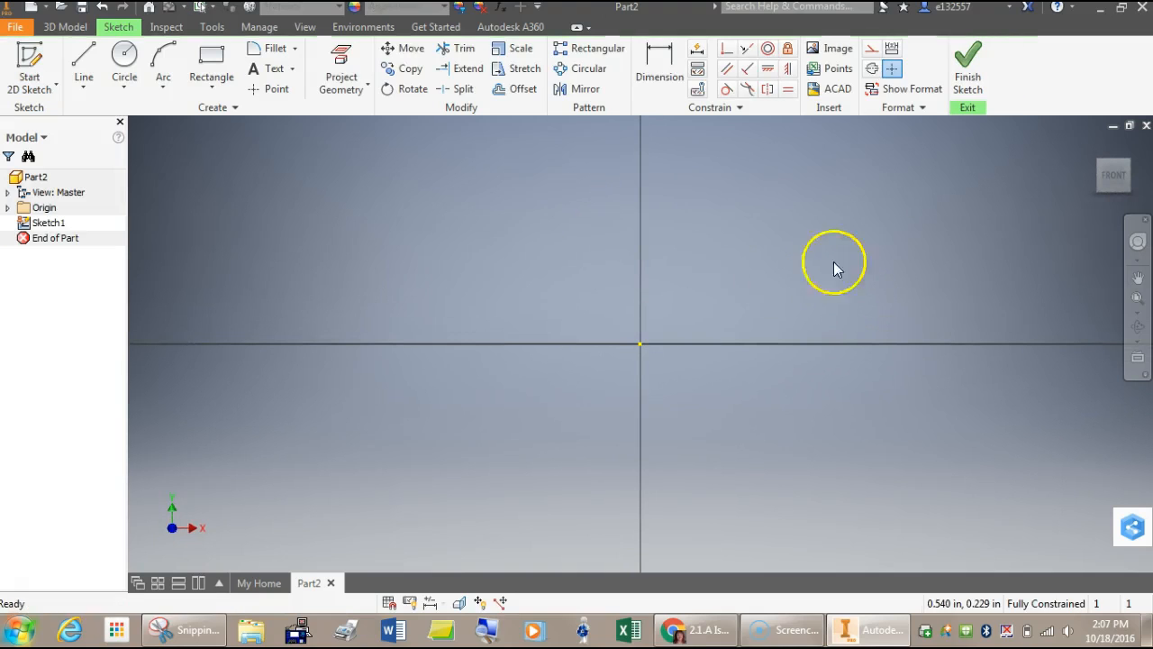
Step: Draw a vertical line 1.5 in long upward from the origin, checking the isometric reference drawing for the shape
{"action": "left_click", "coordinate": [82, 54]}
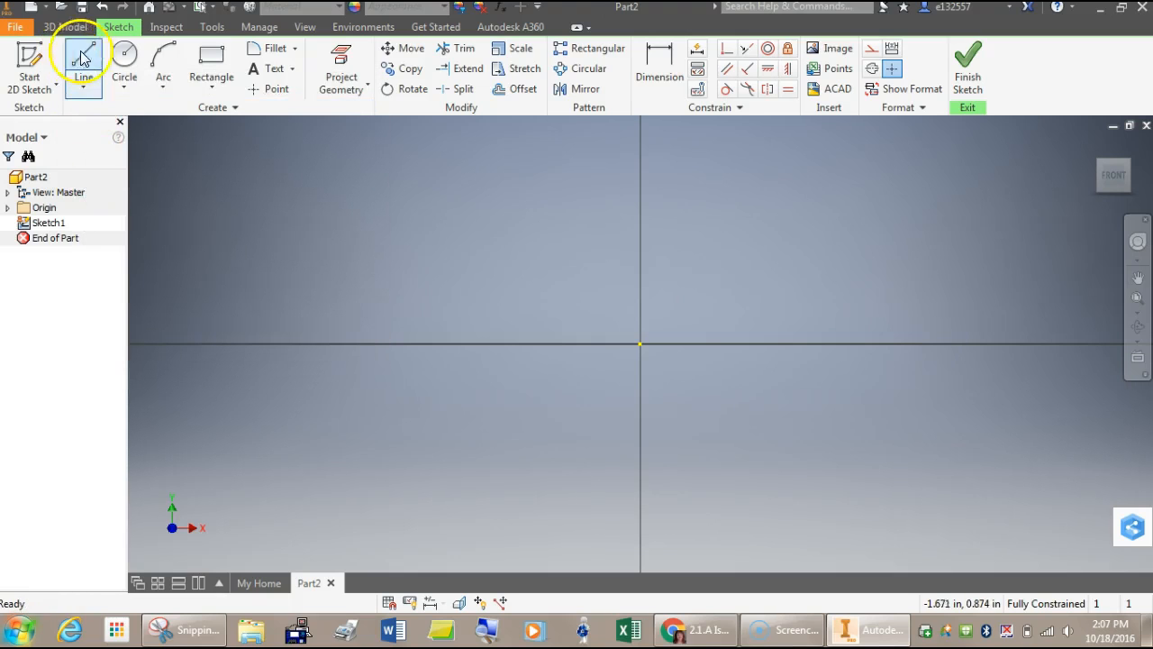
{"action": "left_click", "coordinate": [640, 343]}
{"action": "left_click_drag", "start_coordinate": [640, 343], "coordinate": [639, 198]}
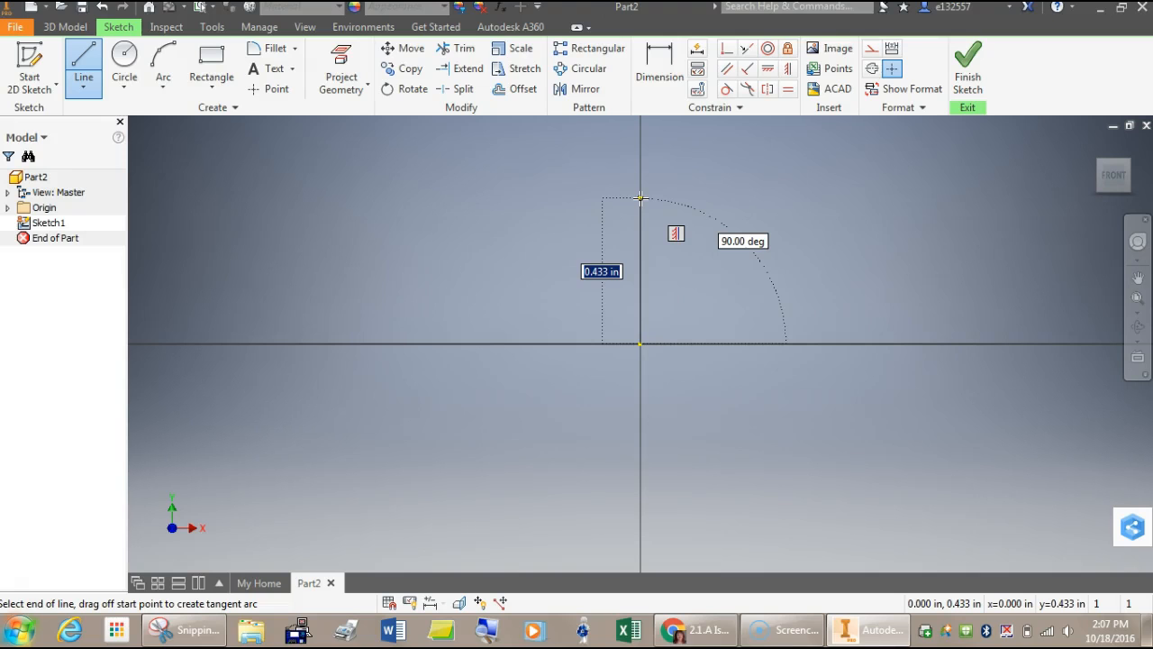
{"action": "left_click", "coordinate": [153, 631]}
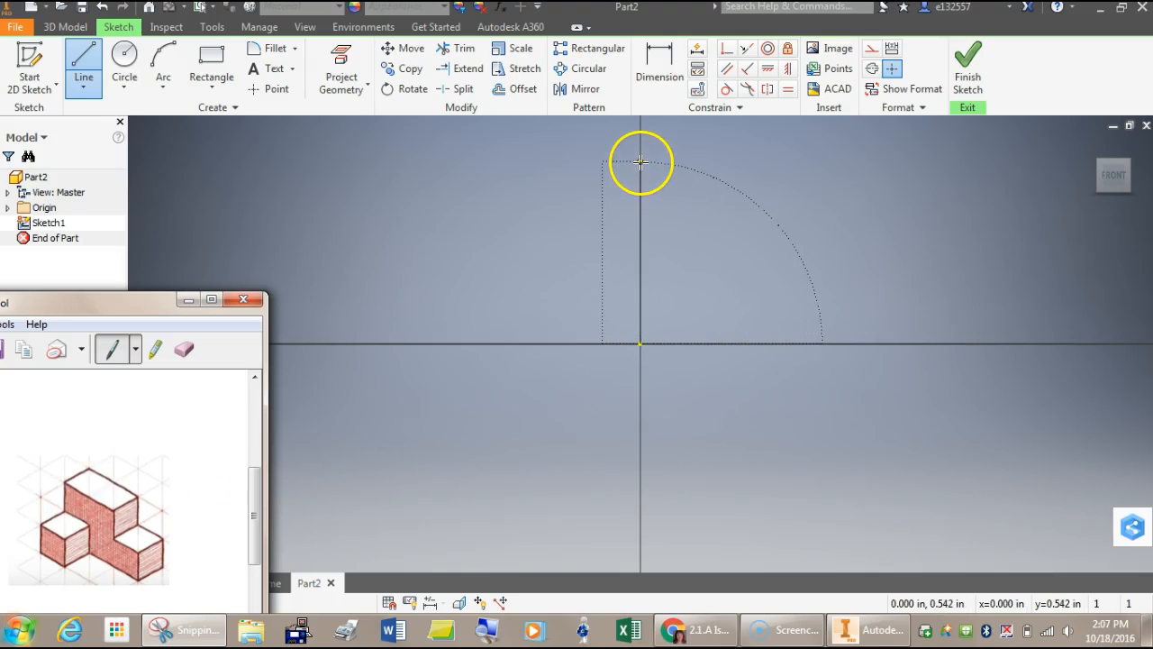
{"action": "left_click", "coordinate": [703, 27]}
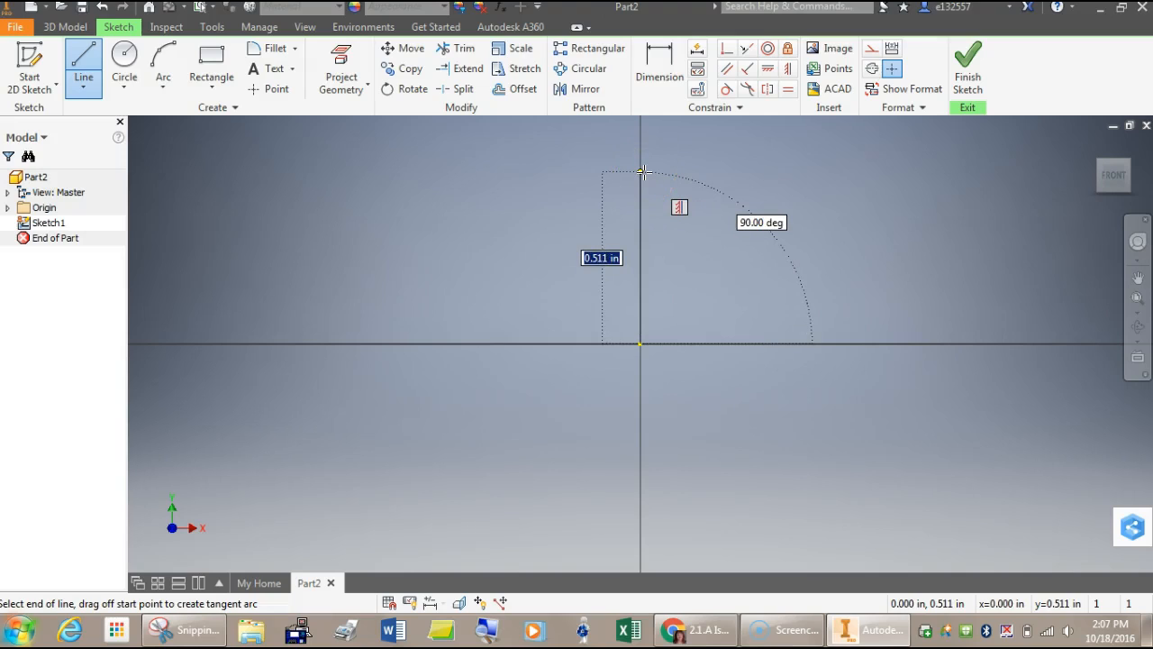
{"action": "type", "text": "1"}
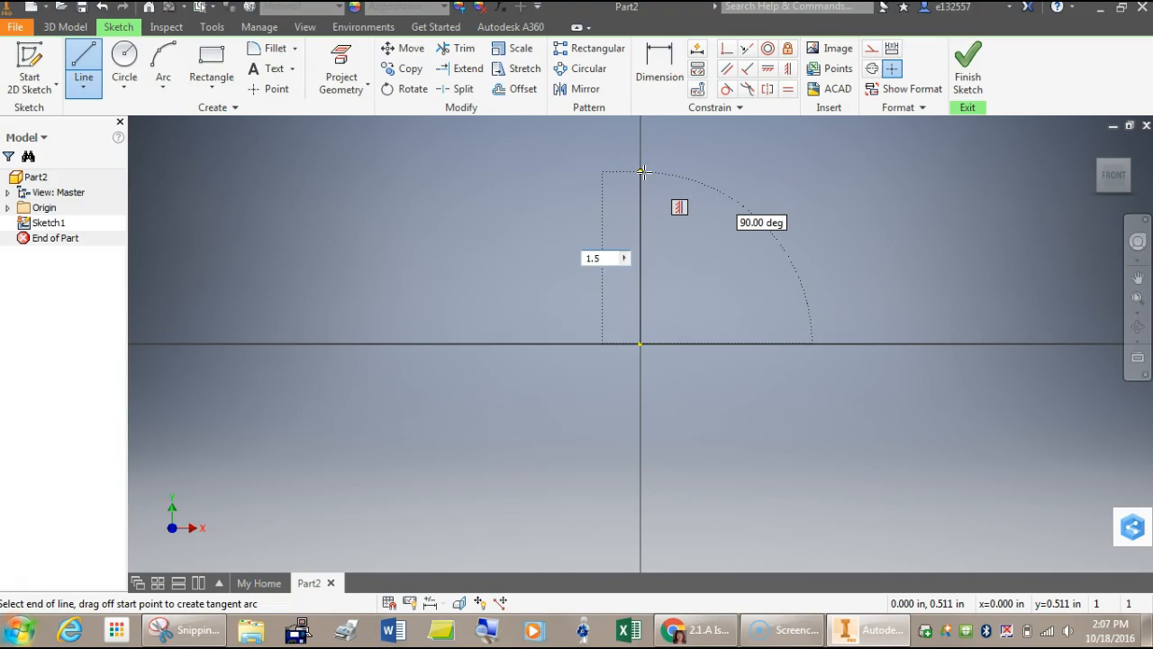
{"action": "key", "text": "Return"}
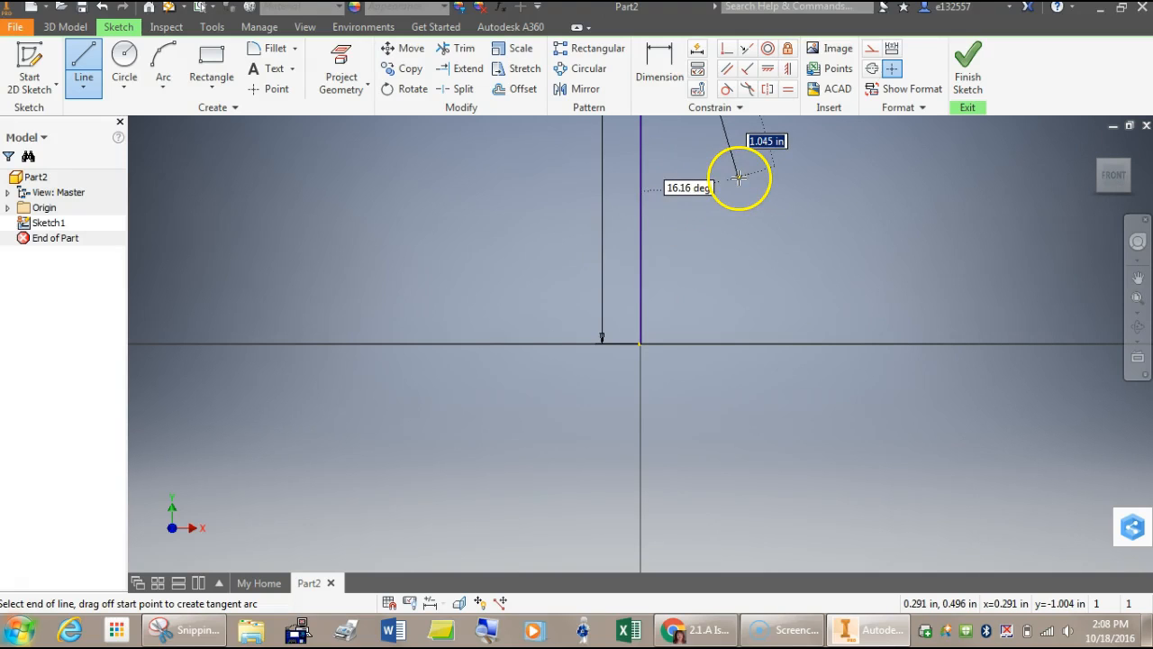
Step: Continue the profile with a 1.5 in horizontal line to the right from the vertical line's upper end
{"action": "scroll", "coordinate": [634, 175], "scroll_direction": "down", "scroll_amount": 4}
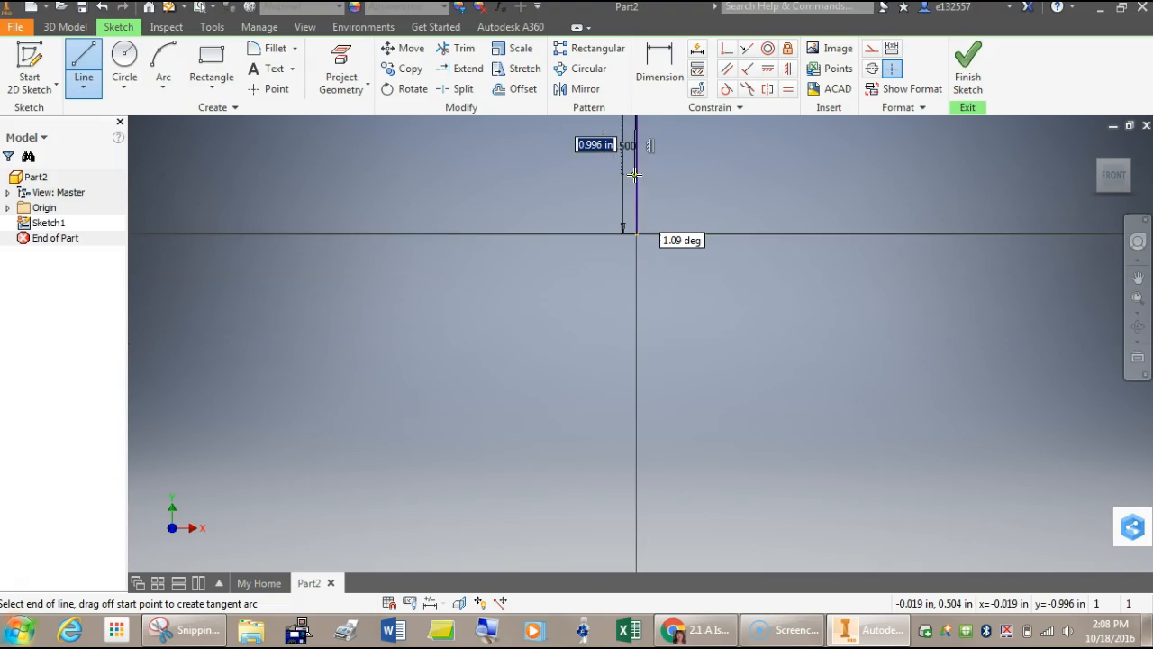
{"action": "mouse_move", "coordinate": [635, 176]}
{"action": "middle_mouse_down"}
{"action": "mouse_move", "coordinate": [589, 391]}
{"action": "mouse_move", "coordinate": [523, 410]}
{"action": "middle_mouse_up"}
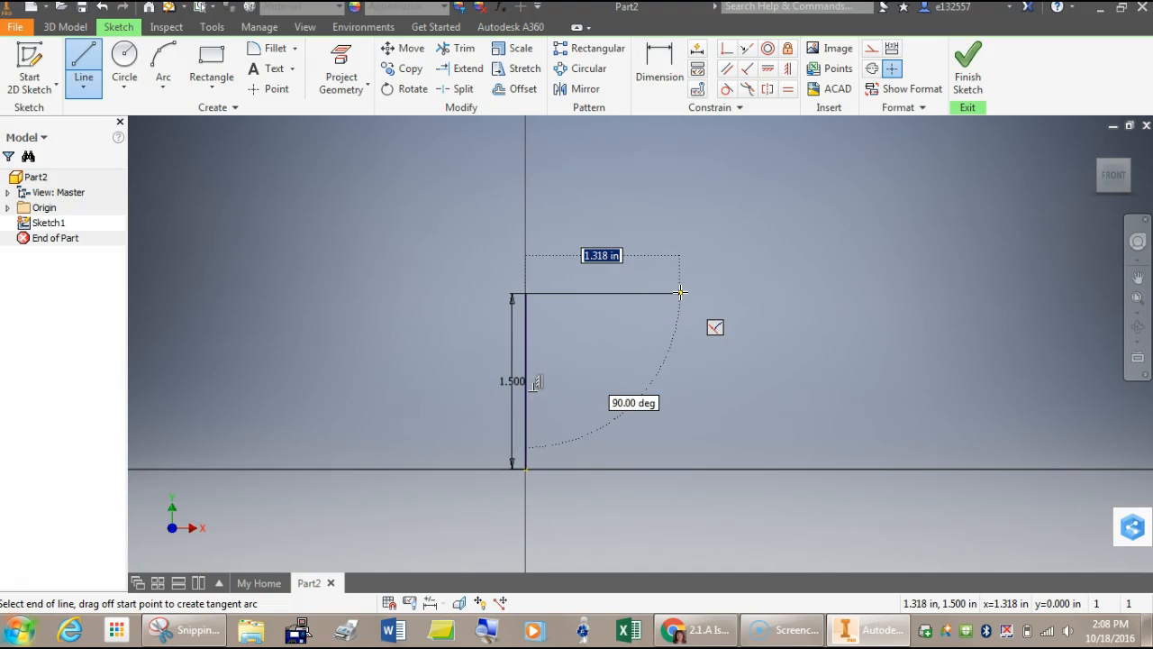
{"action": "type", "text": "1.5"}
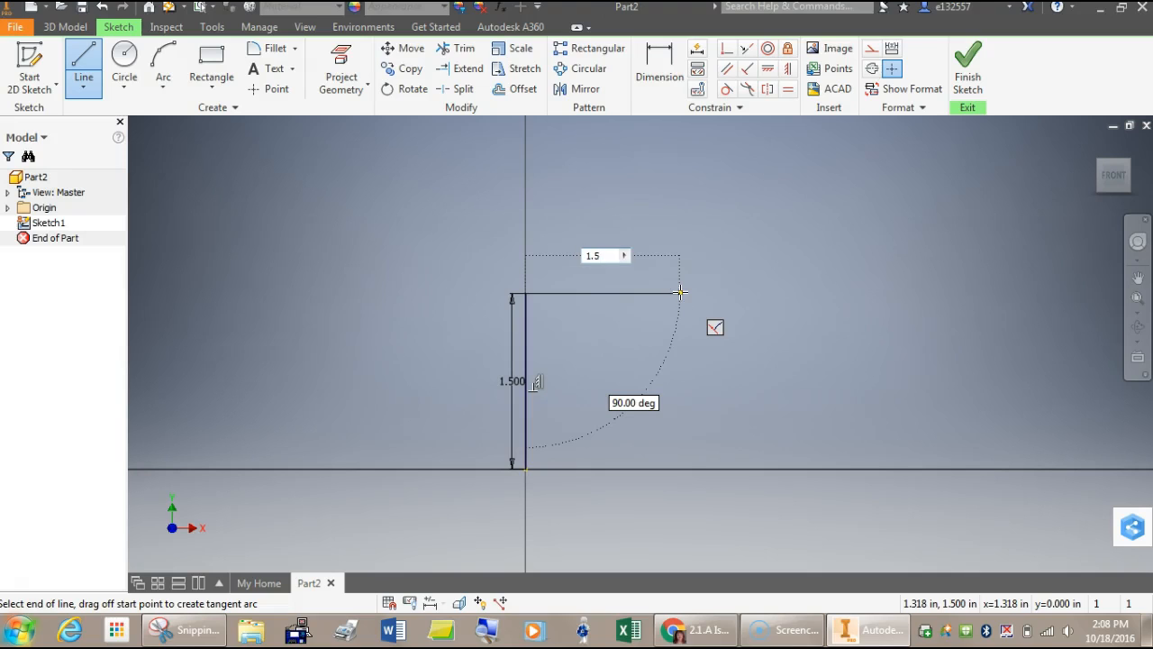
{"action": "key", "text": "Return"}
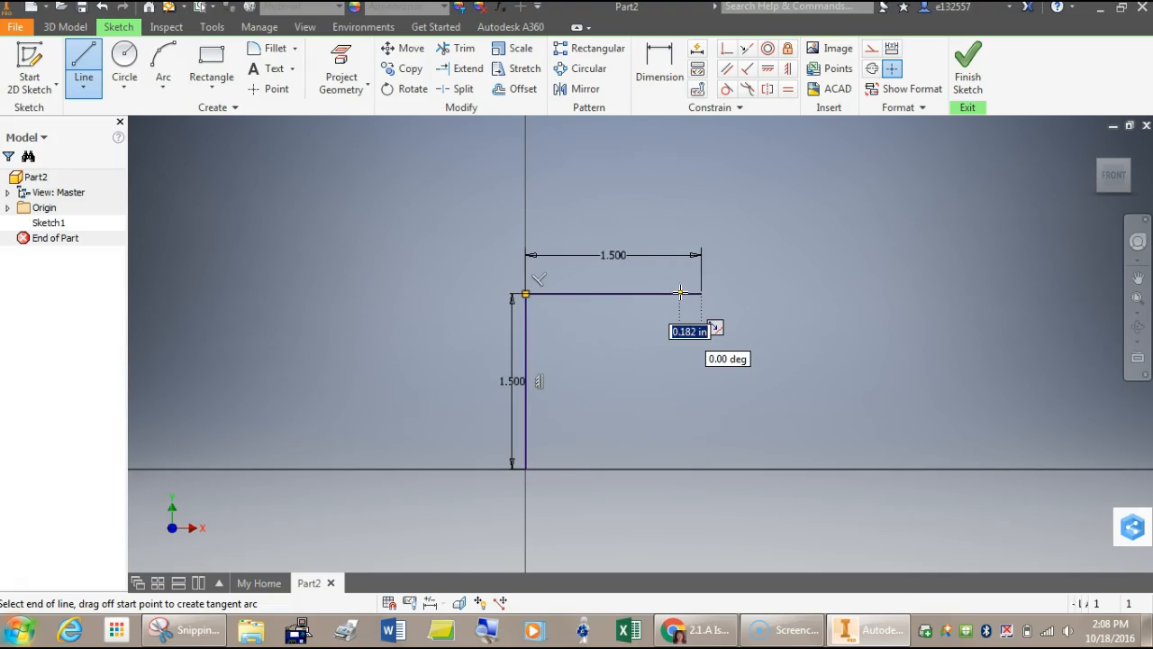
Step: Add the step of the profile with a 0.75 in line straight down and a 0.75 in line to the right
{"action": "left_click_drag", "start_coordinate": [701, 293], "coordinate": [704, 376]}
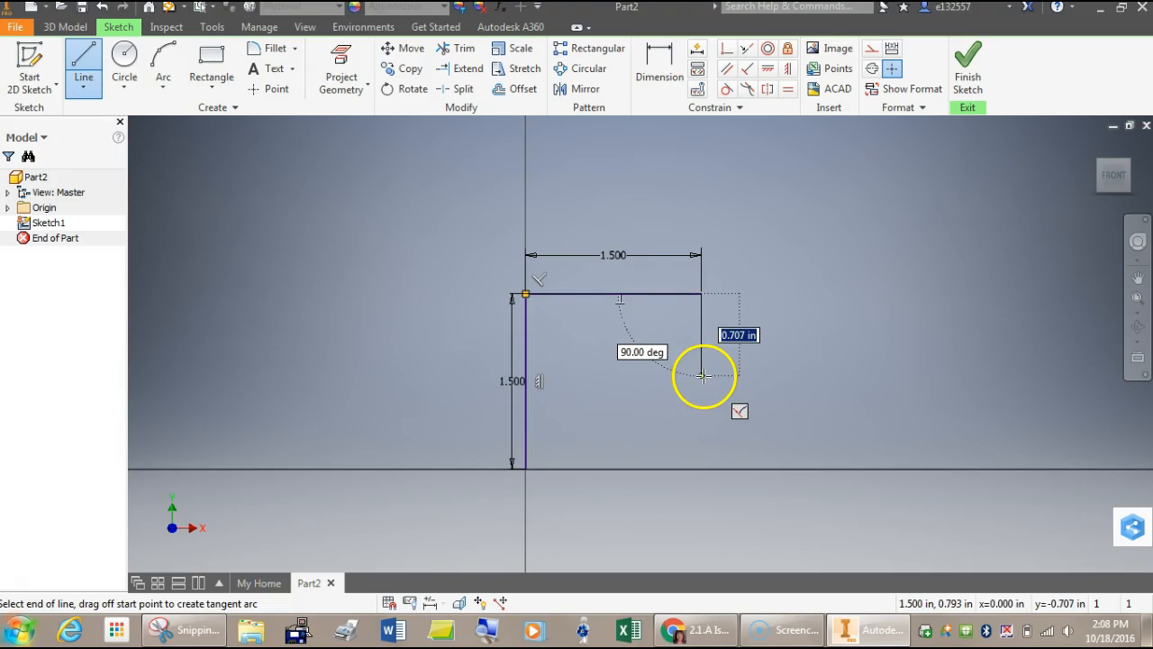
{"action": "type", "text": ".75"}
{"action": "key", "text": "Return"}
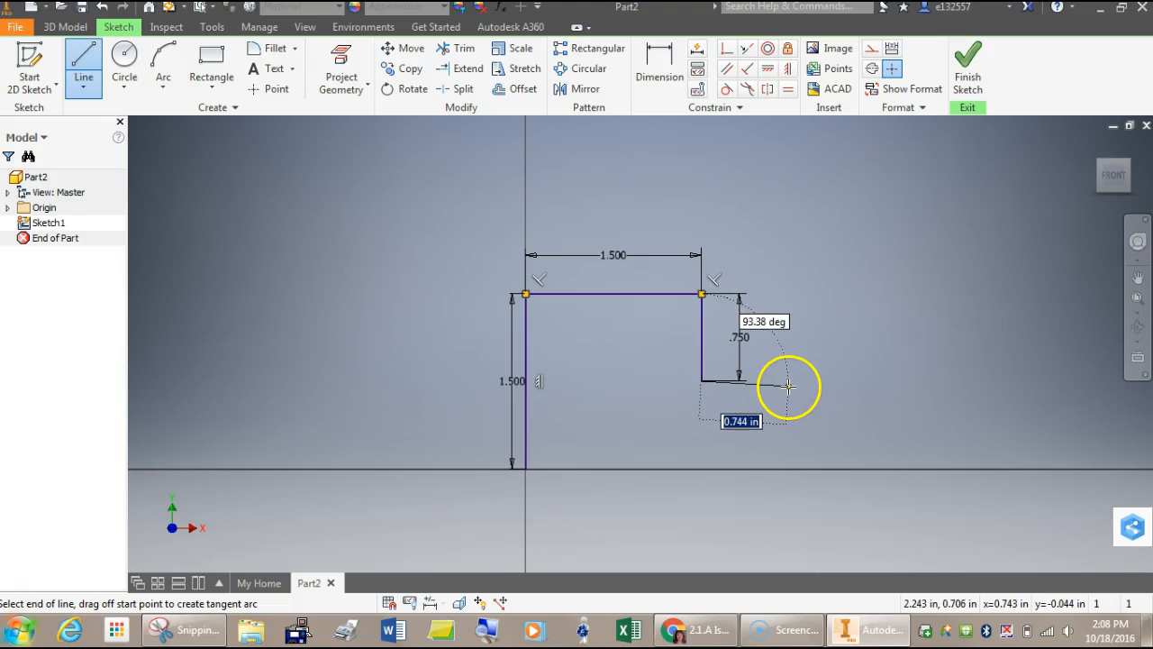
{"action": "key", "text": "Return"}
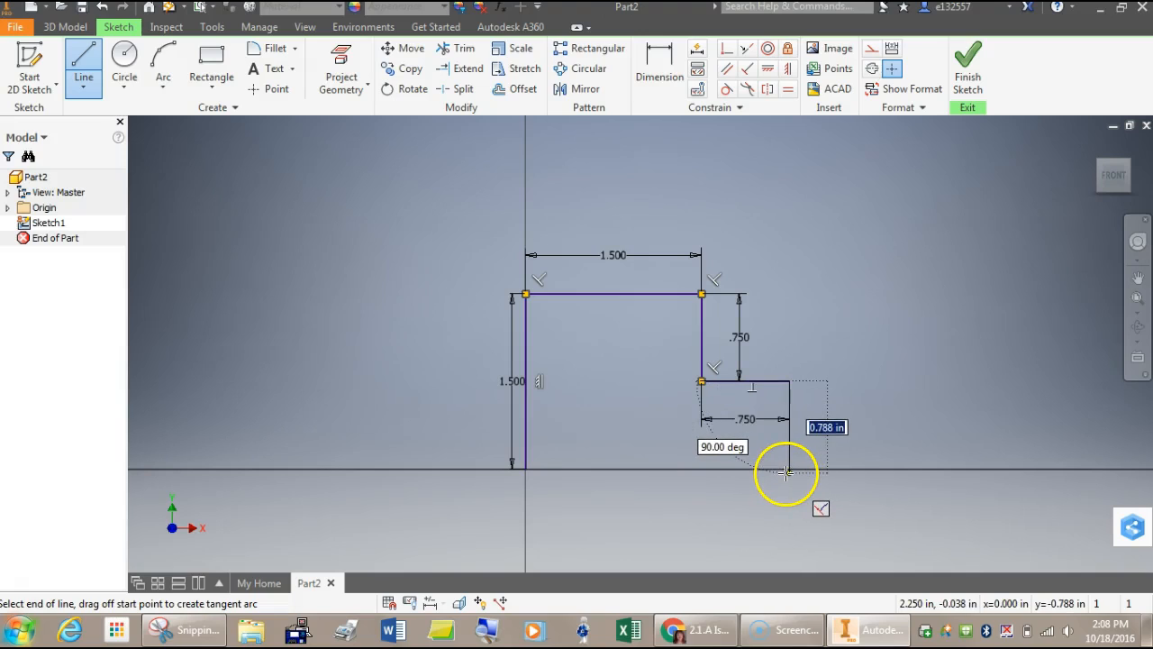
Step: Draw a 3/4 in line down, close the profile with a 2.25 in bottom line to the origin, and end the Line command
{"action": "type", "text": "3/"}
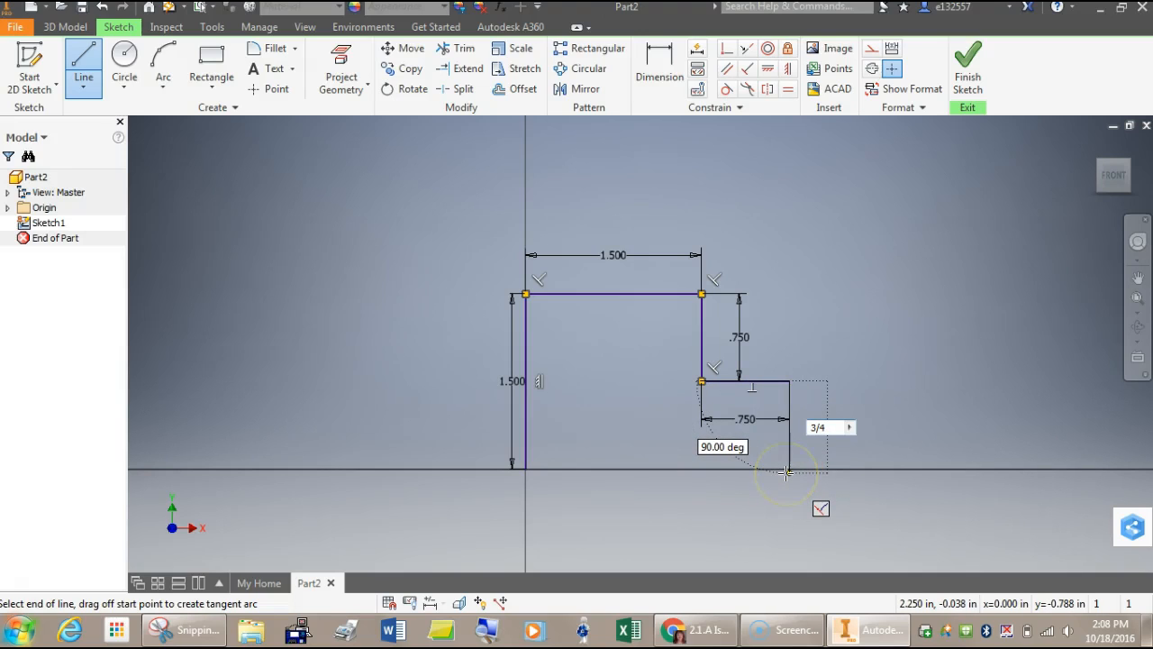
{"action": "type", "text": "4"}
{"action": "key", "text": "Return"}
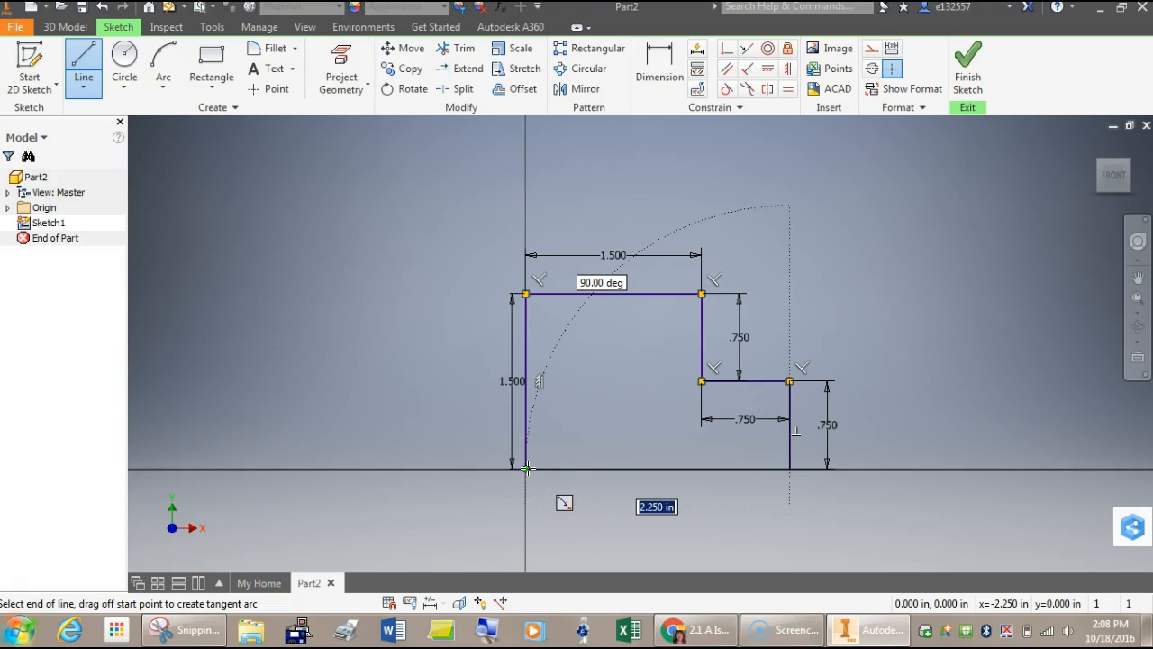
{"action": "type", "text": "2.2"}
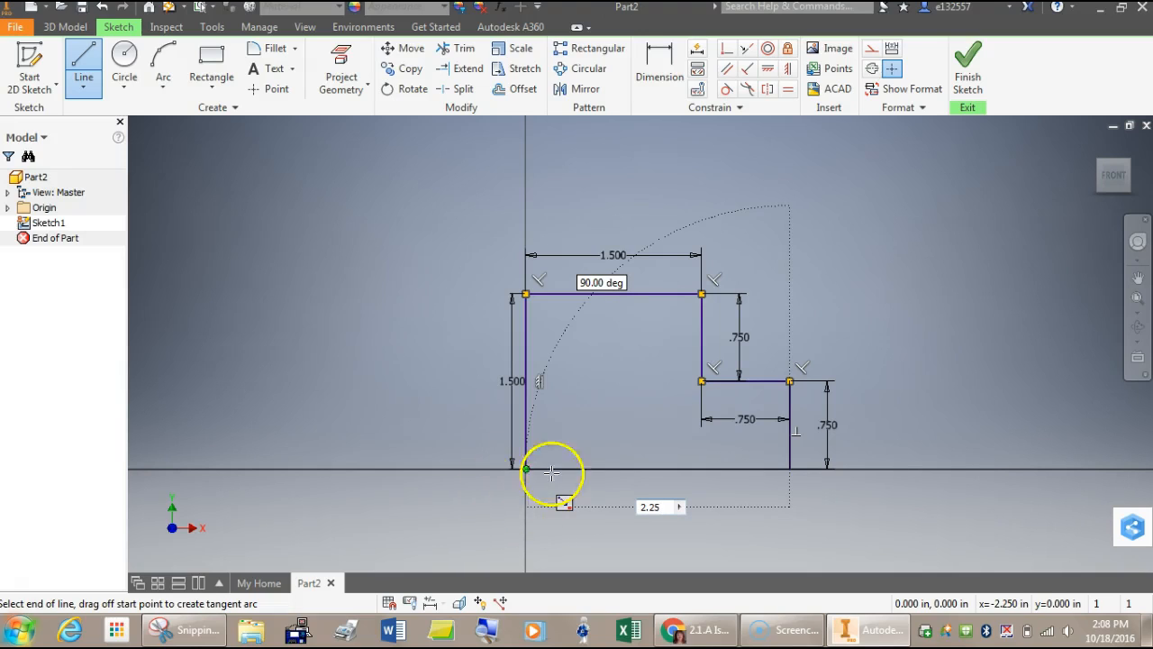
{"action": "left_click", "coordinate": [523, 467]}
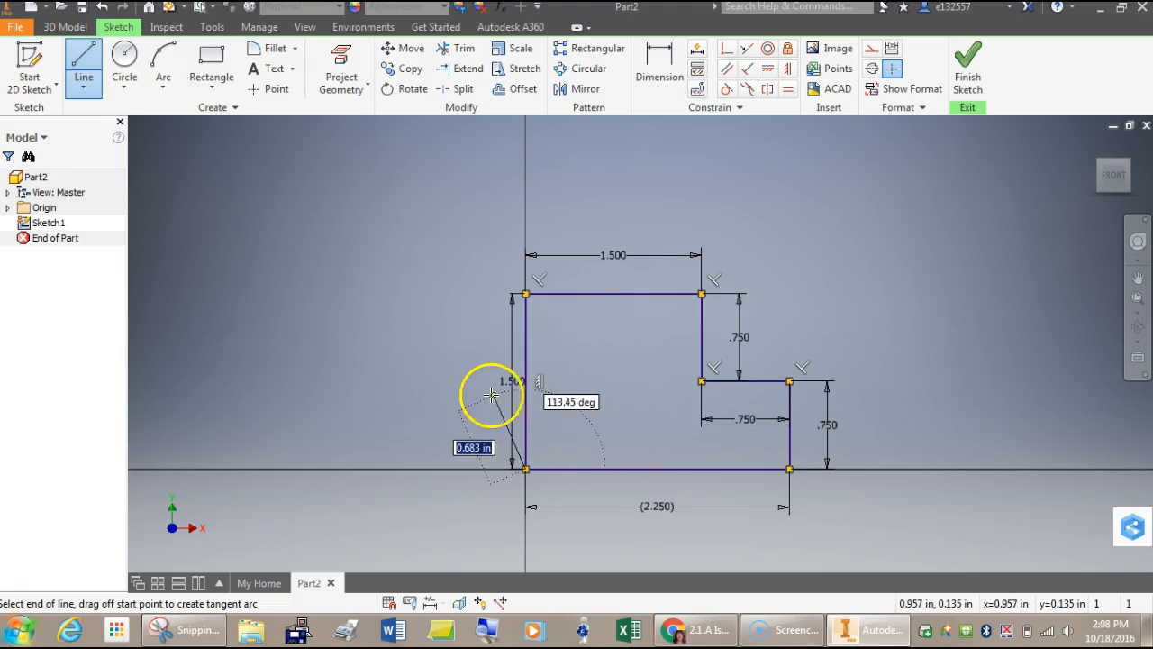
{"action": "right_click", "coordinate": [461, 378]}
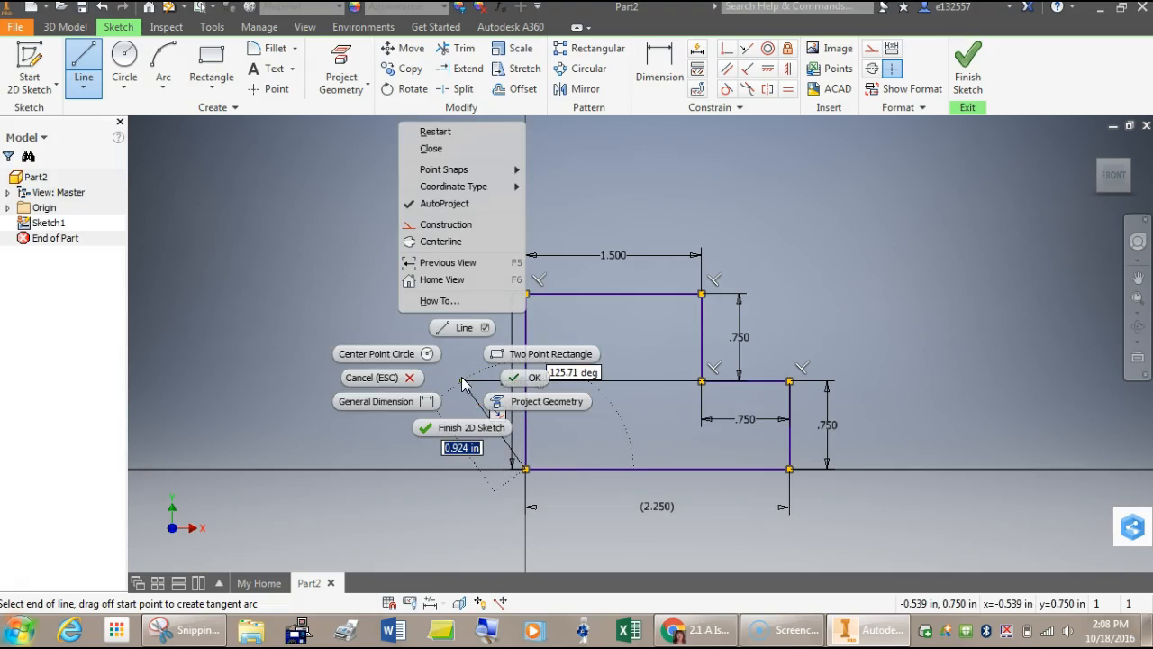
{"action": "left_click", "coordinate": [526, 378]}
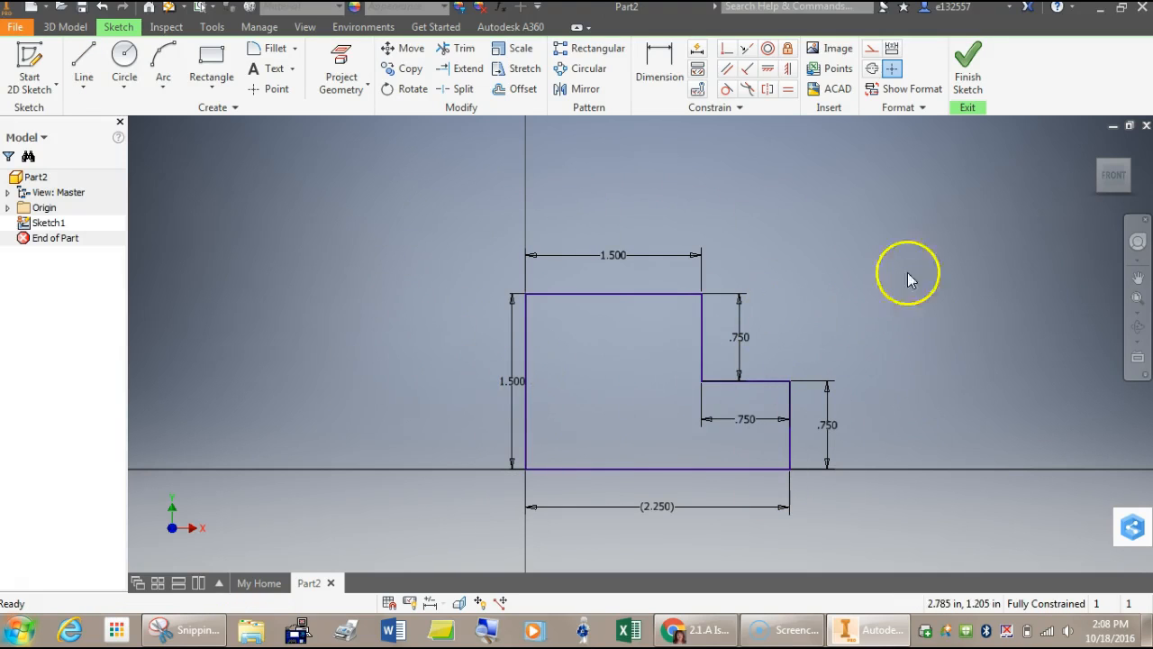
Step: Finish the sketch and extrude the L-shaped profile 3/4 in as a solid, consulting the isometric reference drawing
{"action": "left_click", "coordinate": [965, 76]}
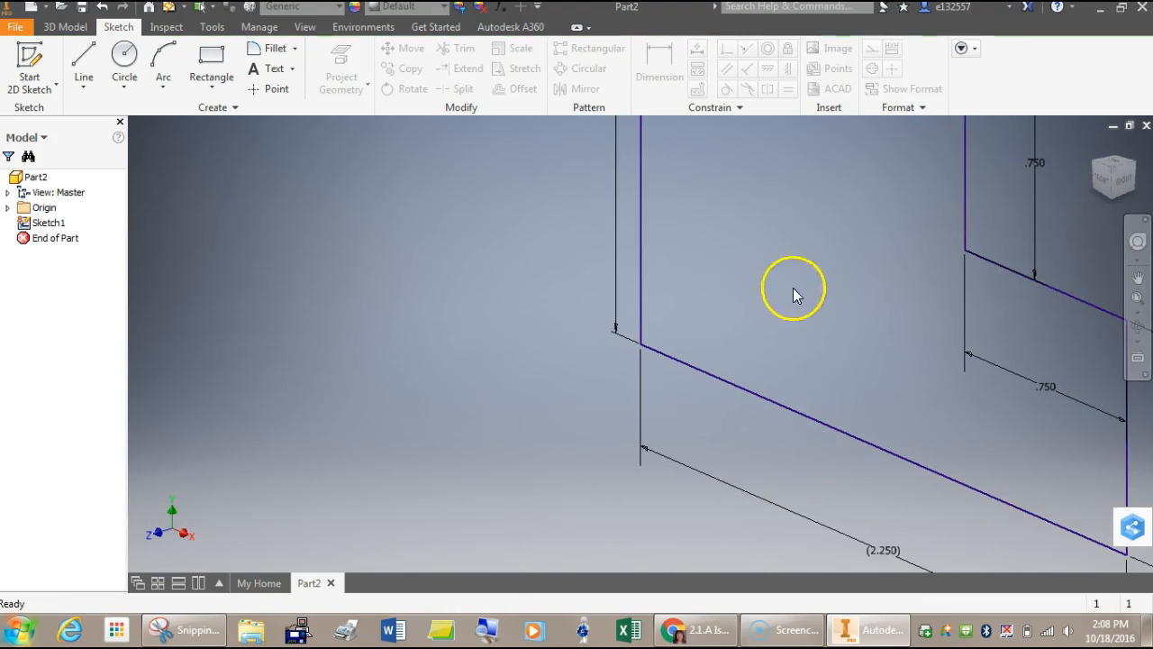
{"action": "mouse_move", "coordinate": [856, 240]}
{"action": "middle_mouse_down"}
{"action": "mouse_move", "coordinate": [571, 417]}
{"action": "mouse_move", "coordinate": [613, 302]}
{"action": "middle_mouse_up"}
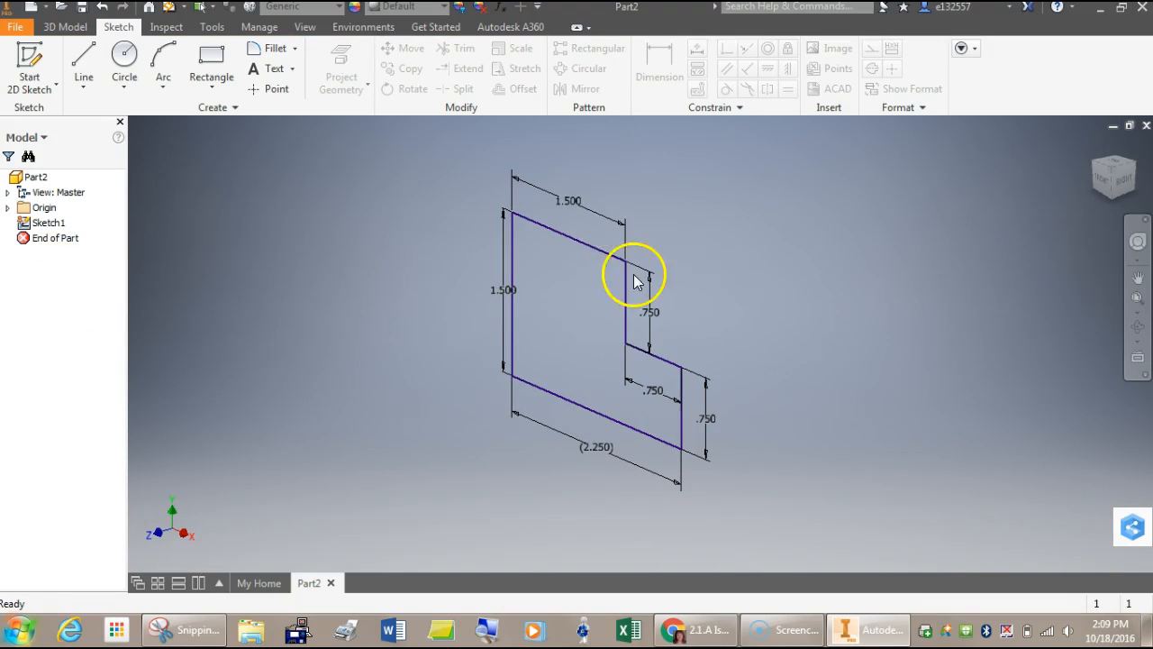
{"action": "left_click", "coordinate": [65, 26]}
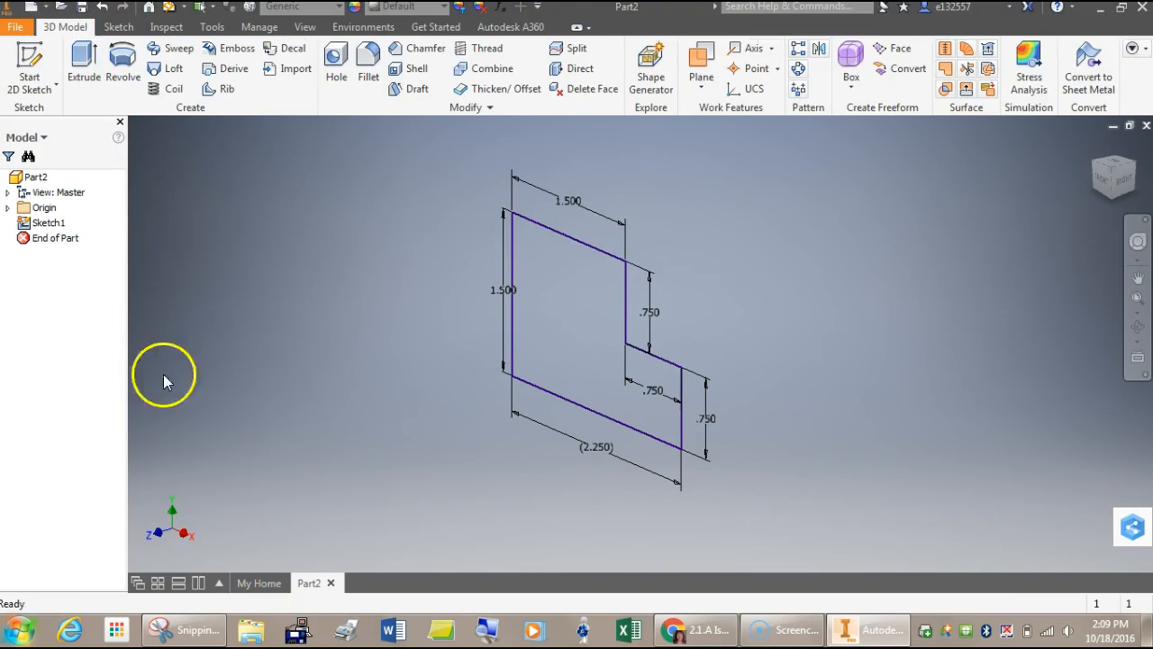
{"action": "left_click", "coordinate": [176, 629]}
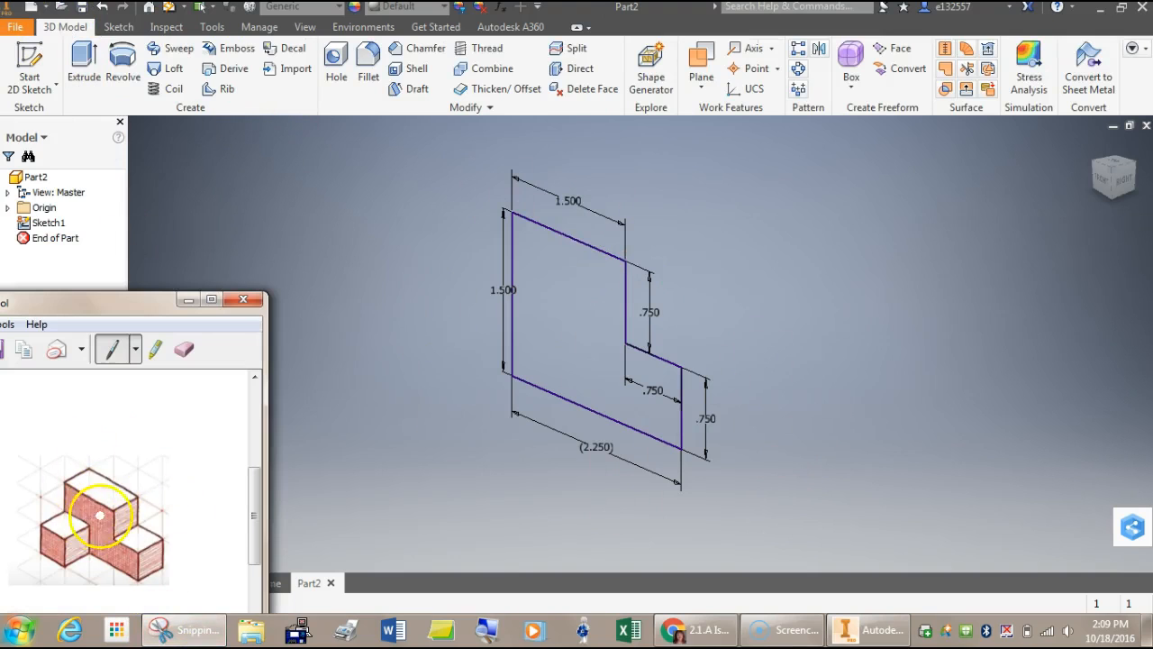
{"action": "left_click", "coordinate": [139, 145]}
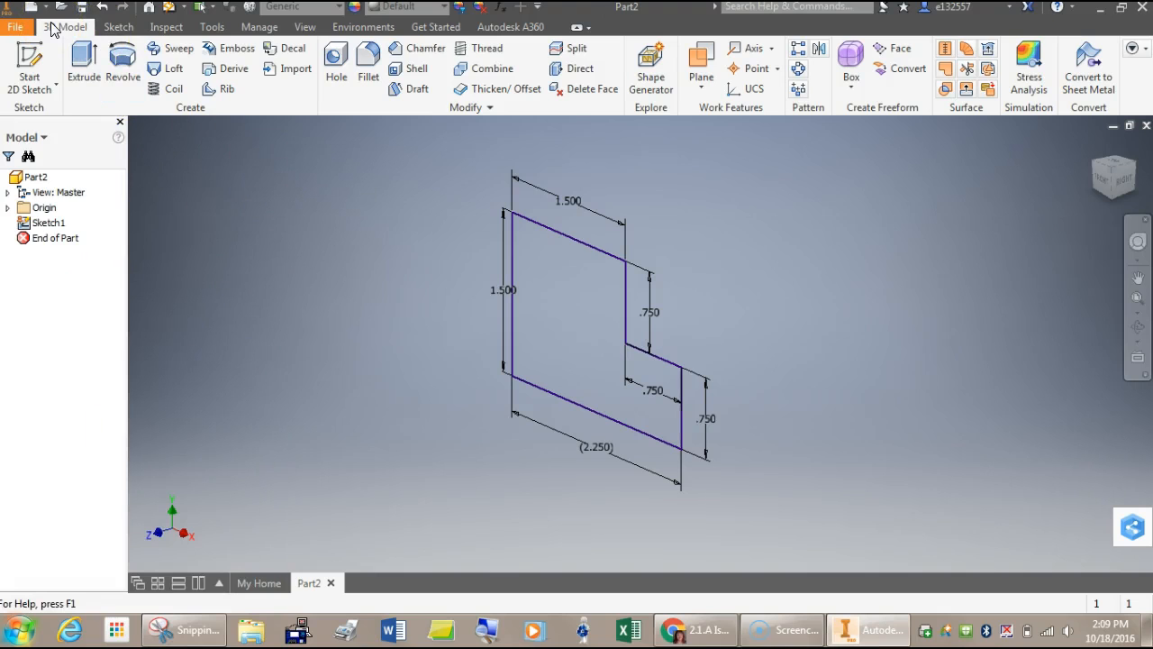
{"action": "left_click", "coordinate": [79, 61]}
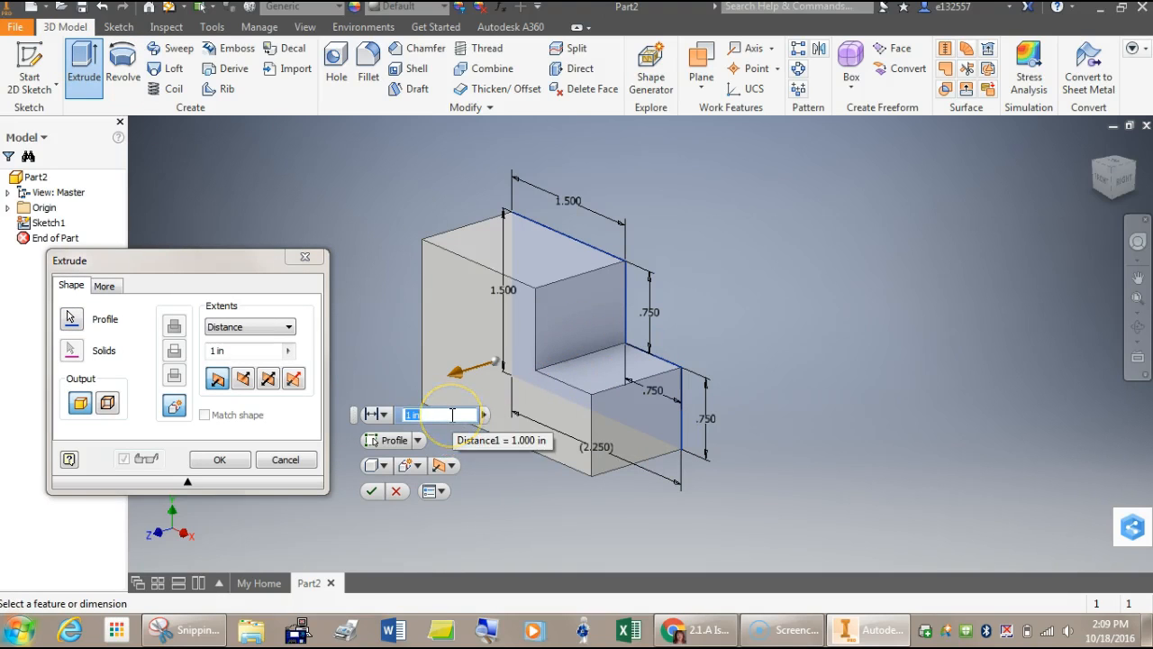
{"action": "key", "text": "BackSpace"}
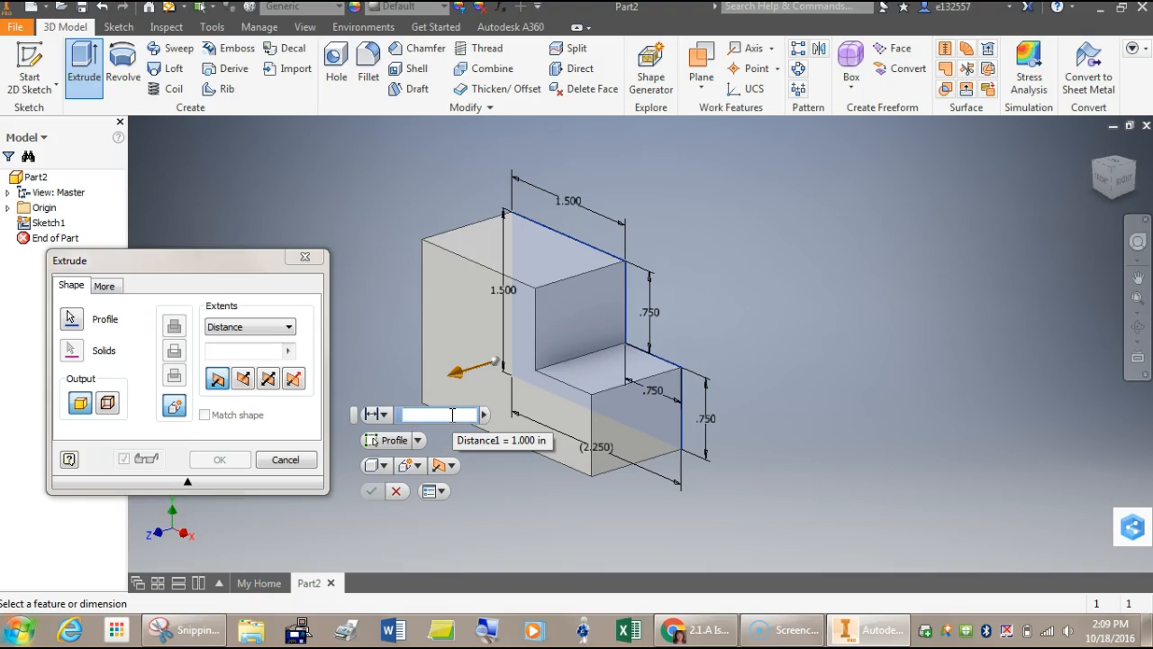
{"action": "type", "text": "3/4"}
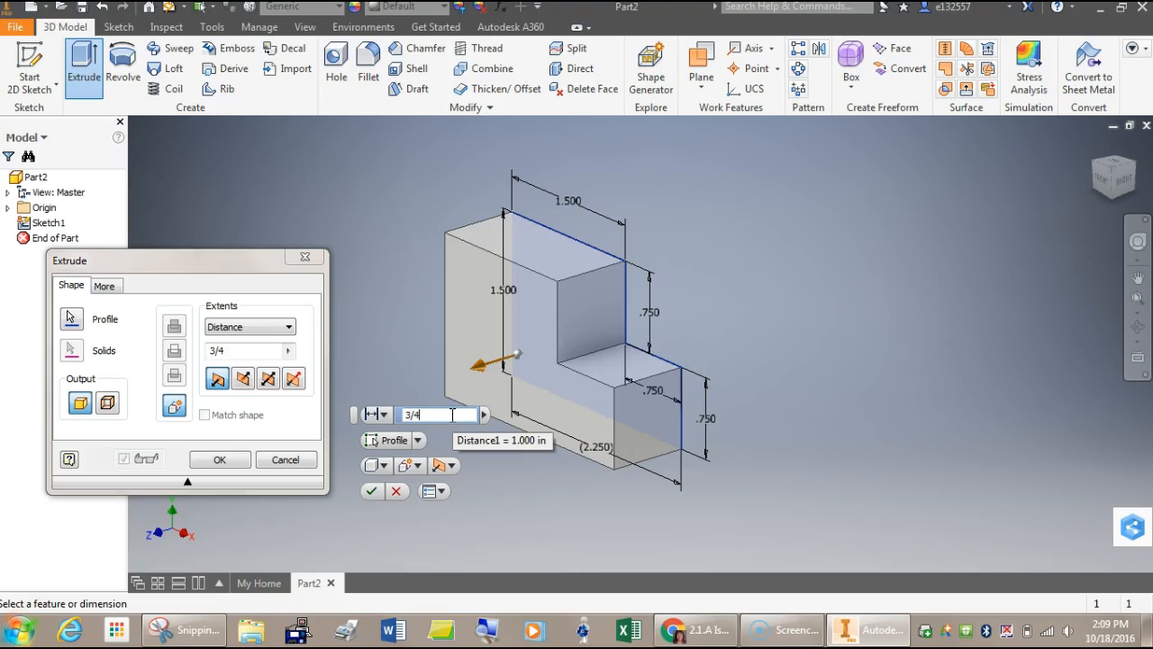
{"action": "key", "text": "Return"}
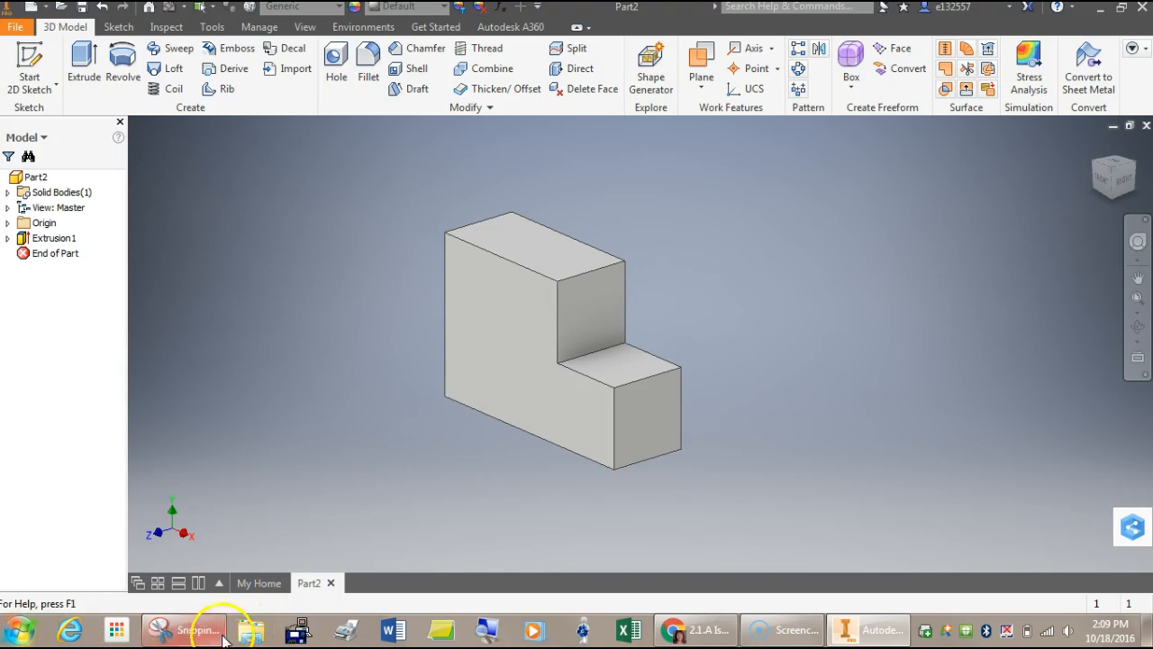
Step: Consult the isometric reference drawing and start a 2D sketch on the L-shaped front face of the solid
{"action": "left_click", "coordinate": [207, 635]}
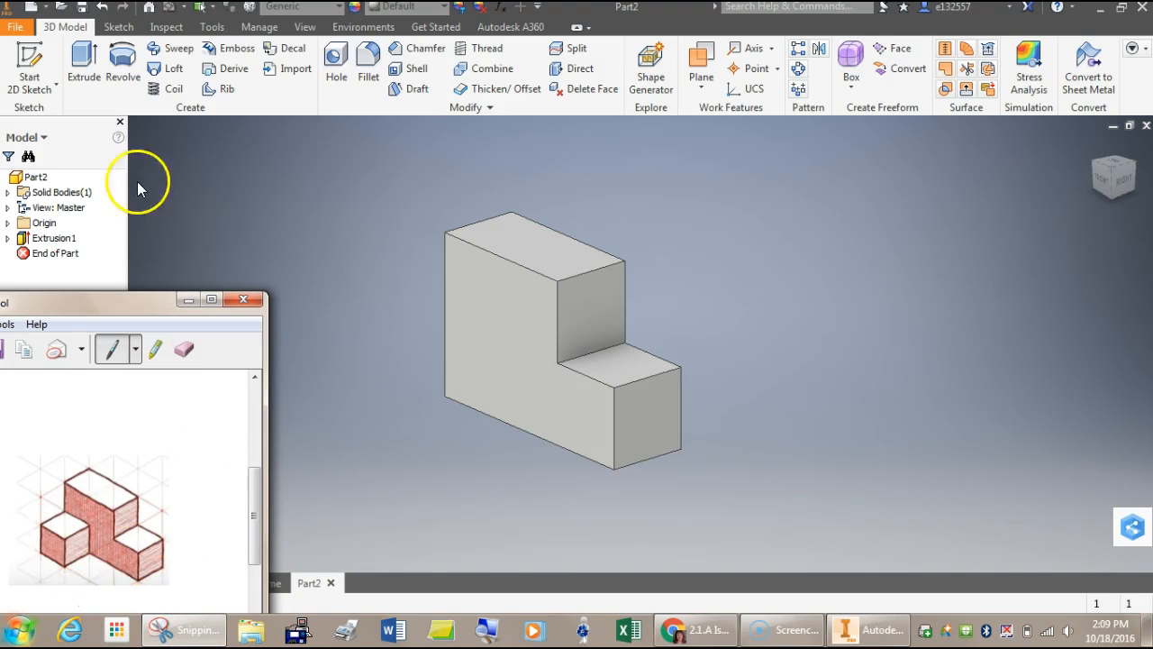
{"action": "left_click", "coordinate": [126, 32]}
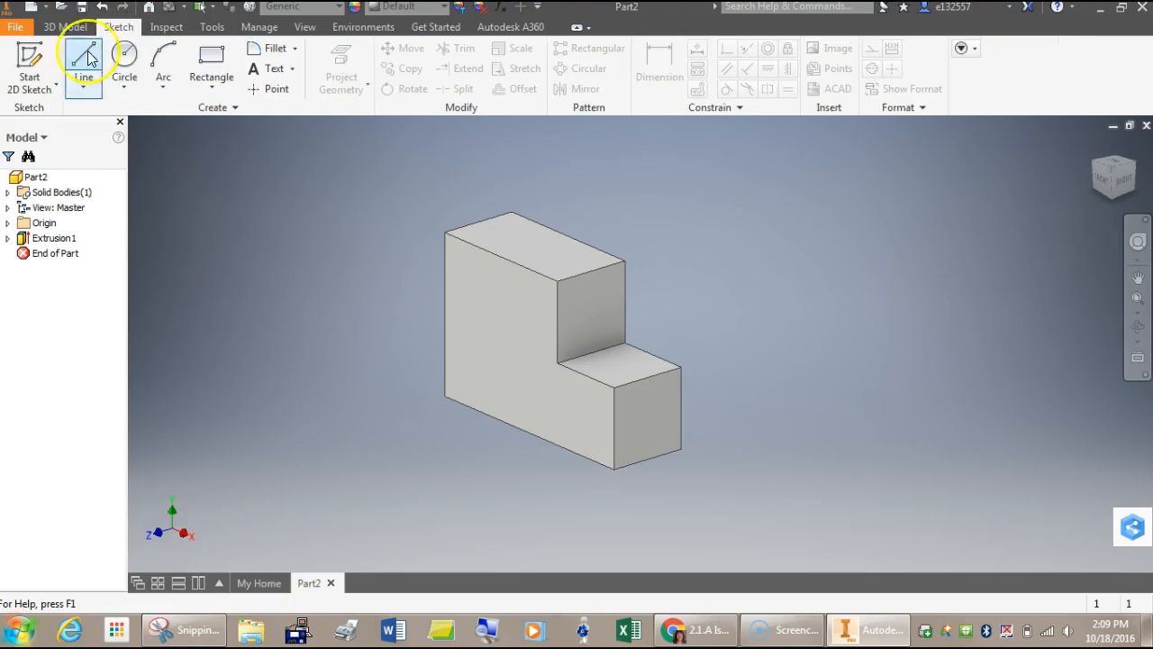
{"action": "left_click", "coordinate": [29, 62]}
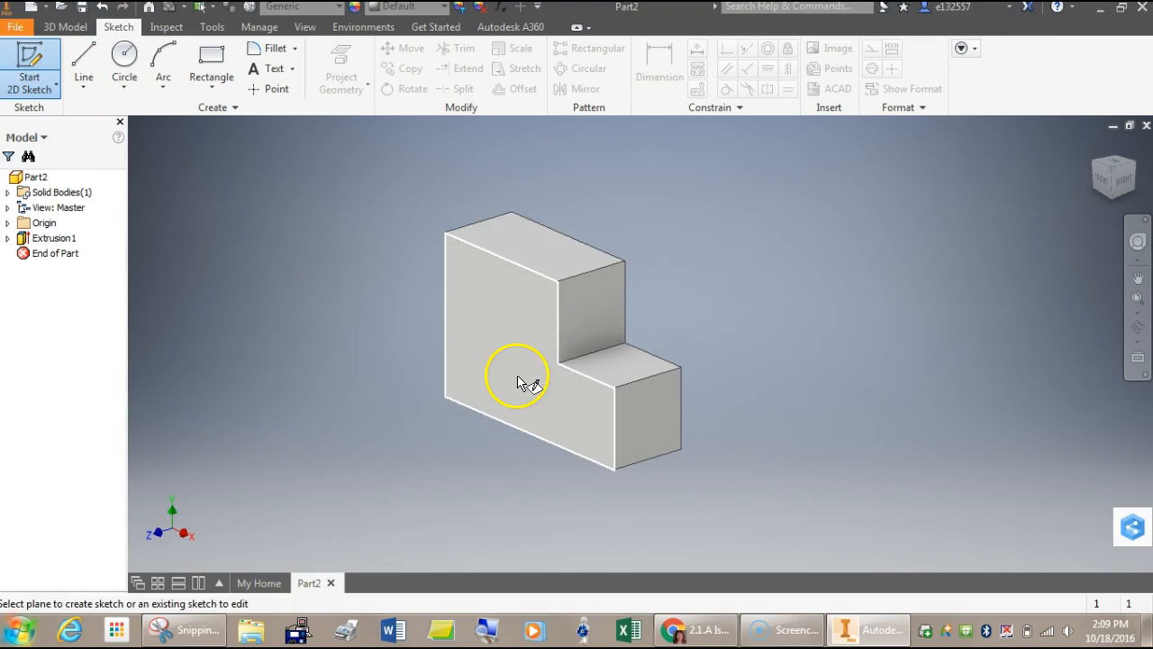
{"action": "left_click", "coordinate": [473, 344]}
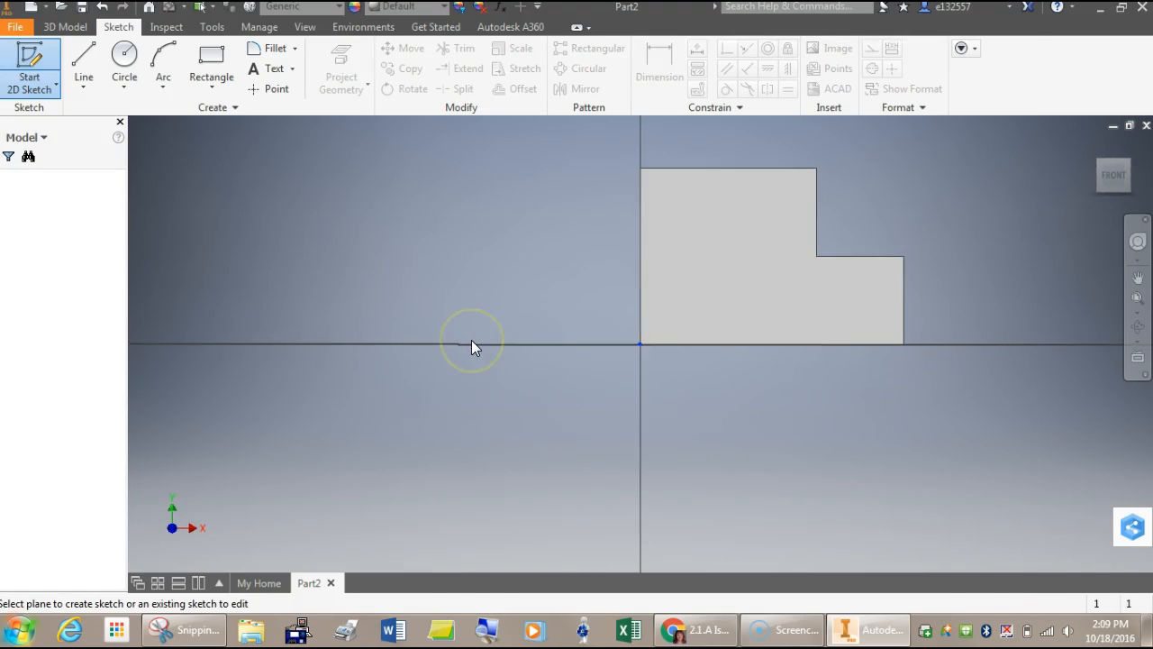
Step: Draw a 0.75 in by 0.75 in rectangle on the front face, starting from the lower corner at the origin
{"action": "left_click", "coordinate": [87, 61]}
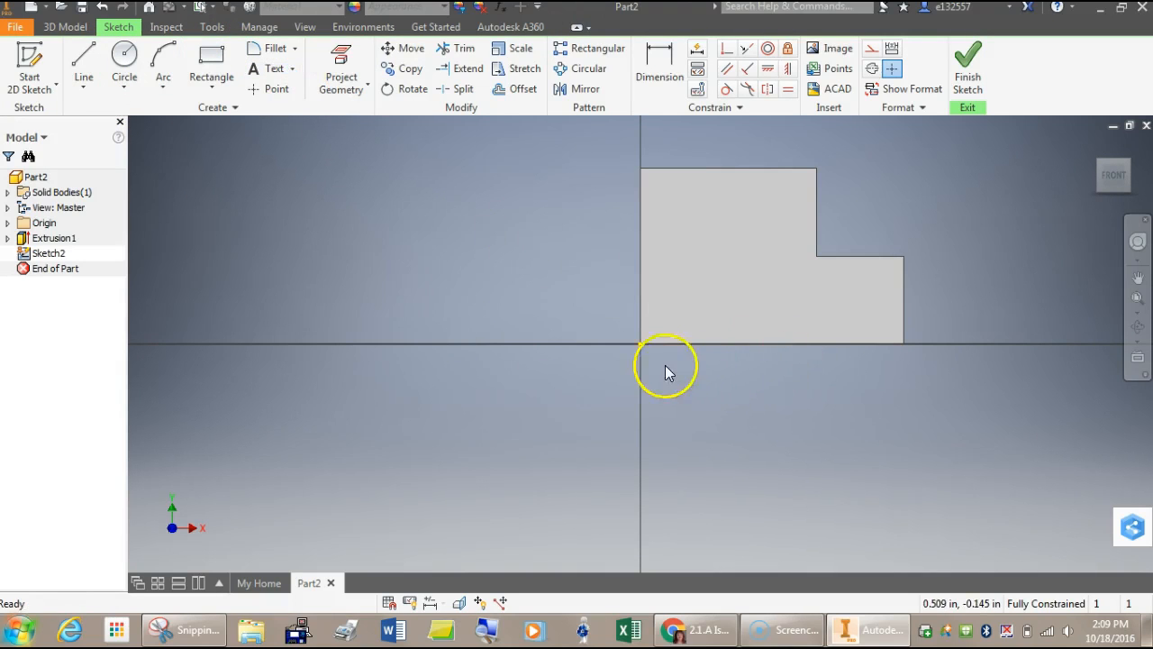
{"action": "left_click", "coordinate": [211, 67]}
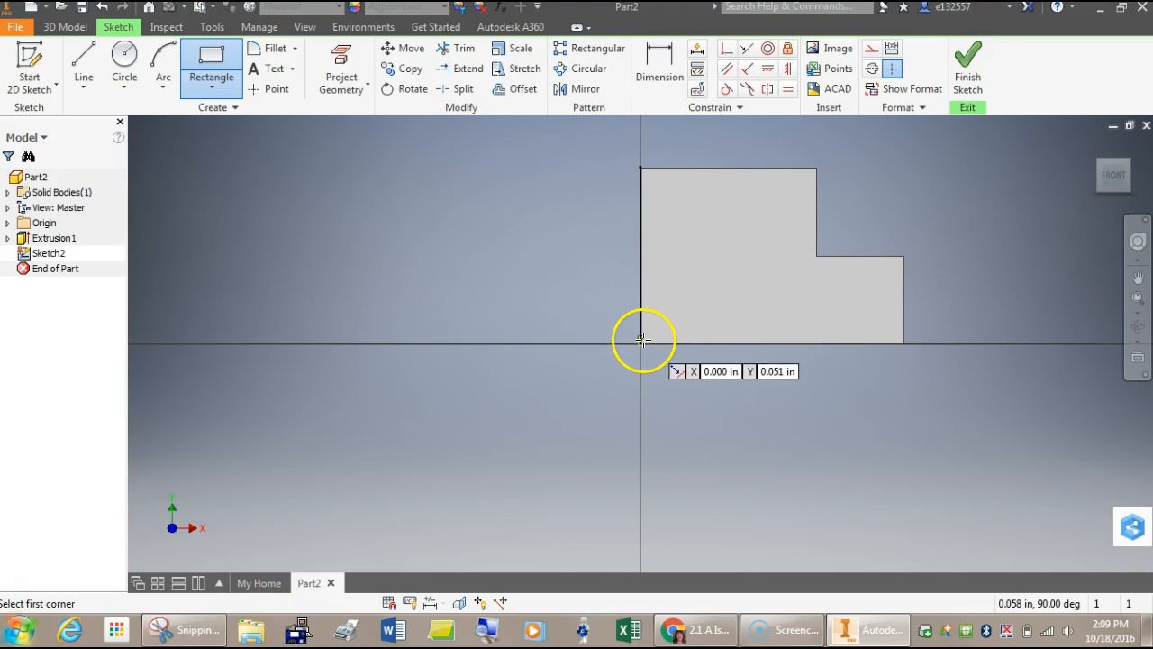
{"action": "left_click", "coordinate": [642, 342]}
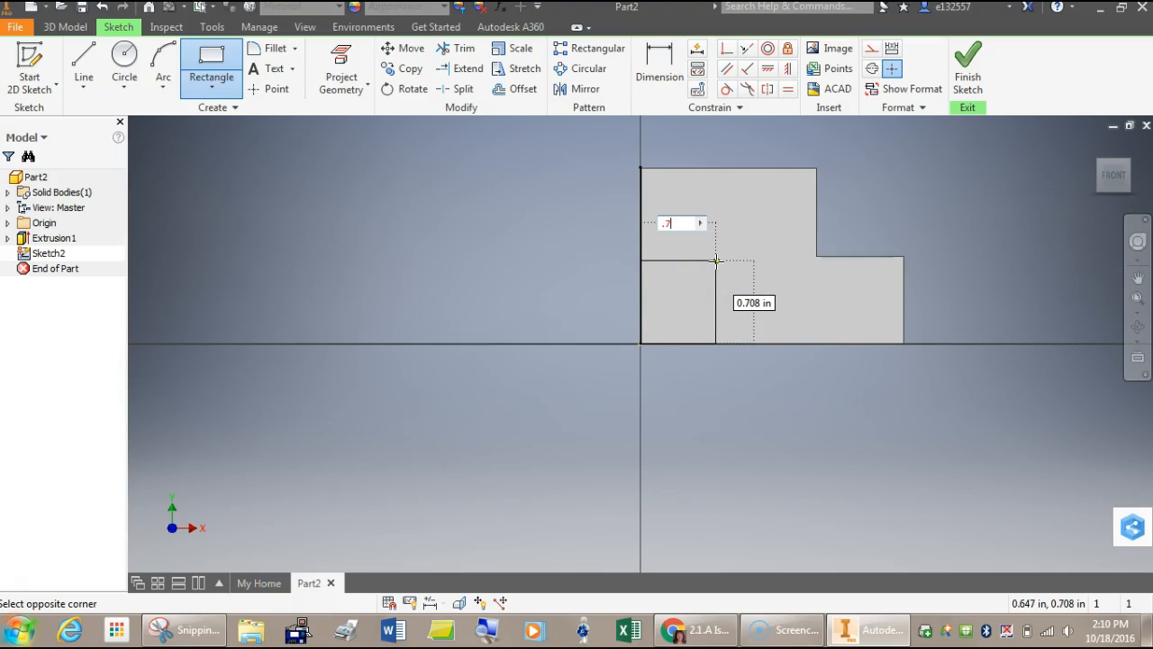
{"action": "key", "text": "Tab"}
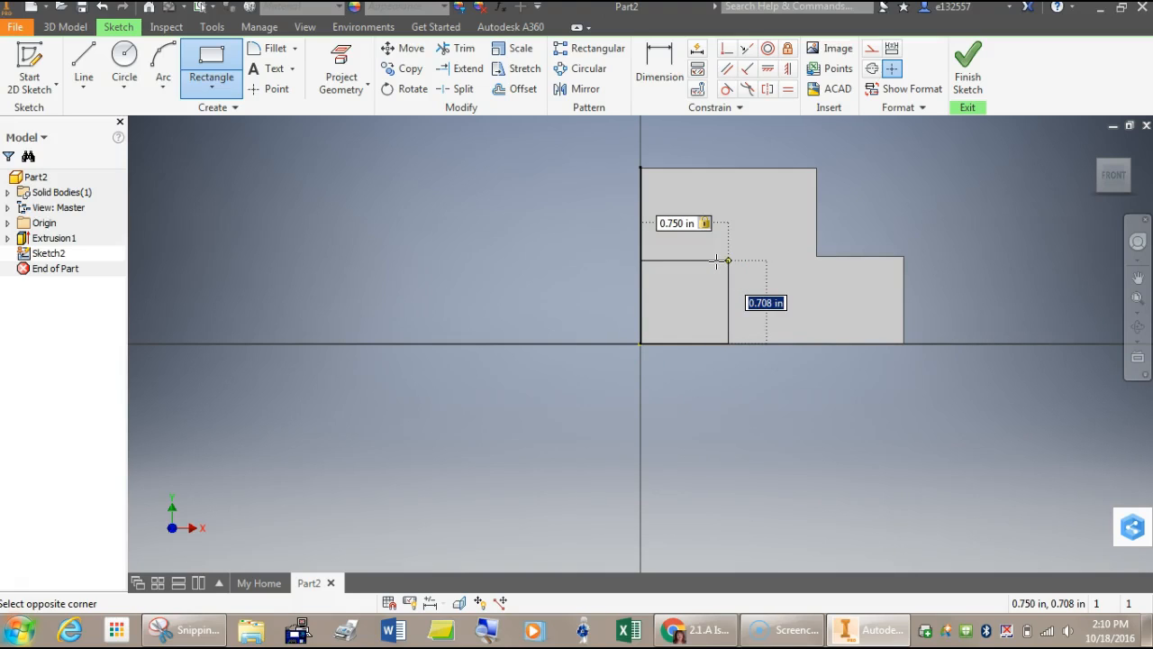
{"action": "type", "text": "."}
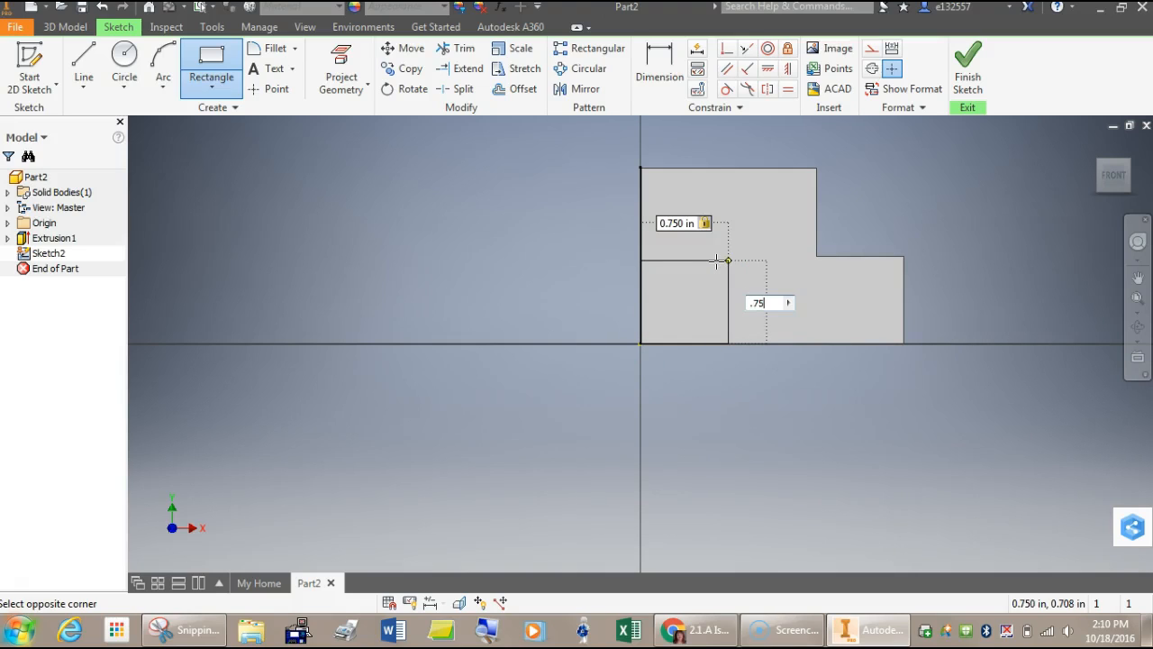
{"action": "type", "text": "75"}
{"action": "key", "text": "Return"}
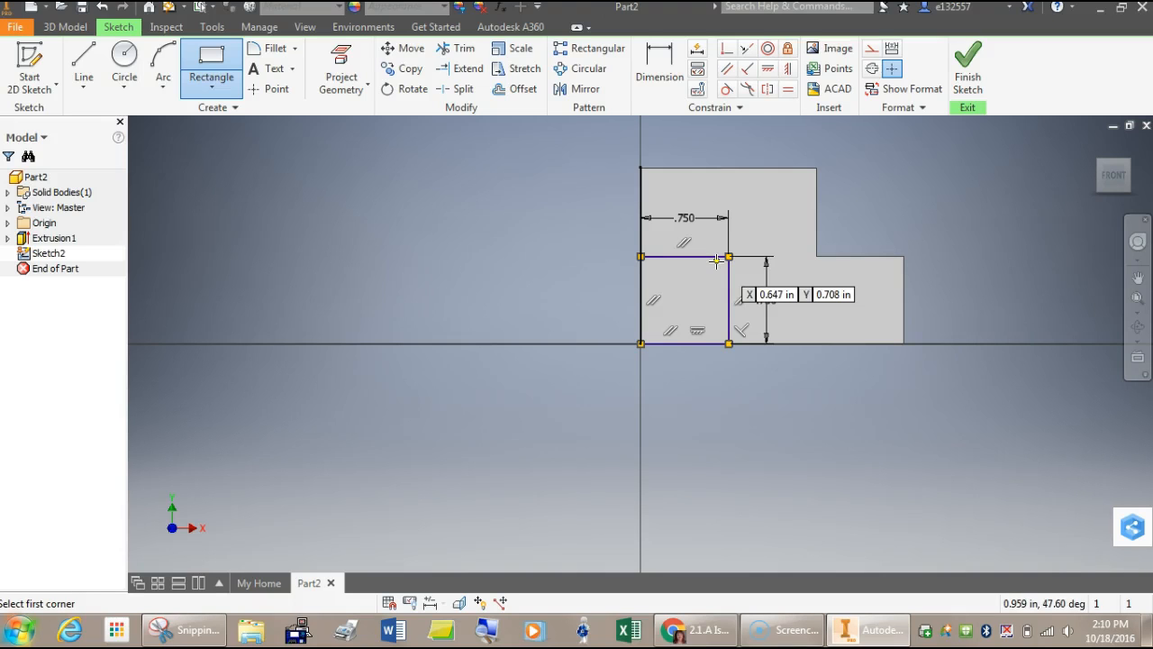
Step: Finish the sketch and extrude the square 3/4 in outward from the front face, joined to the solid
{"action": "left_click", "coordinate": [967, 56]}
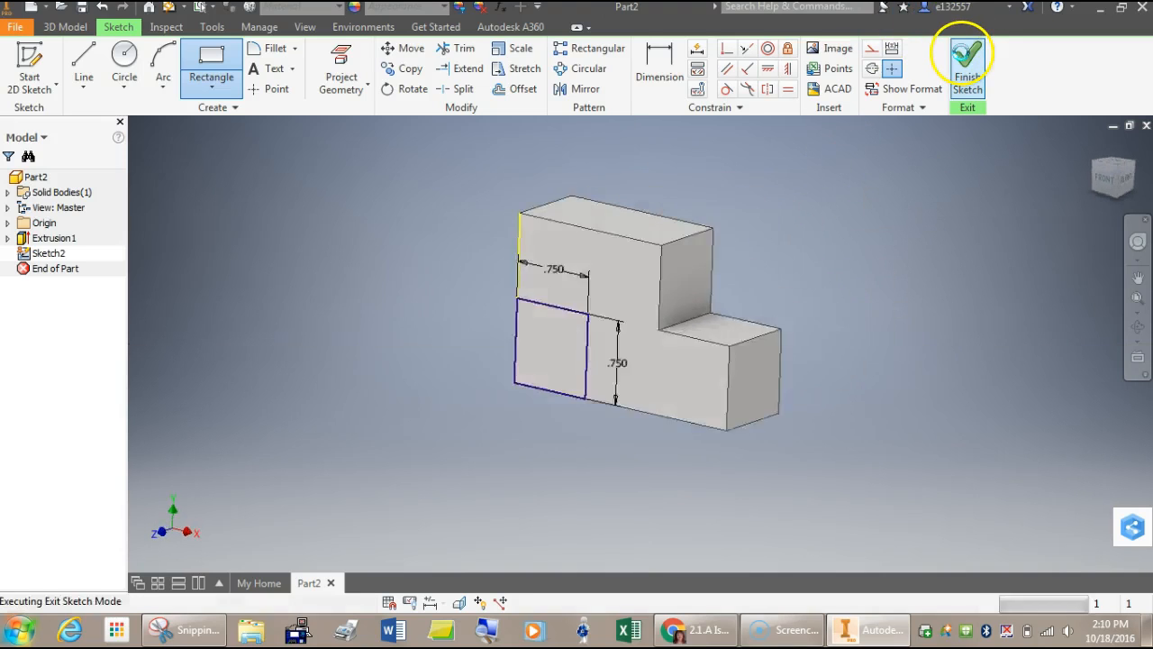
{"action": "left_click", "coordinate": [66, 27]}
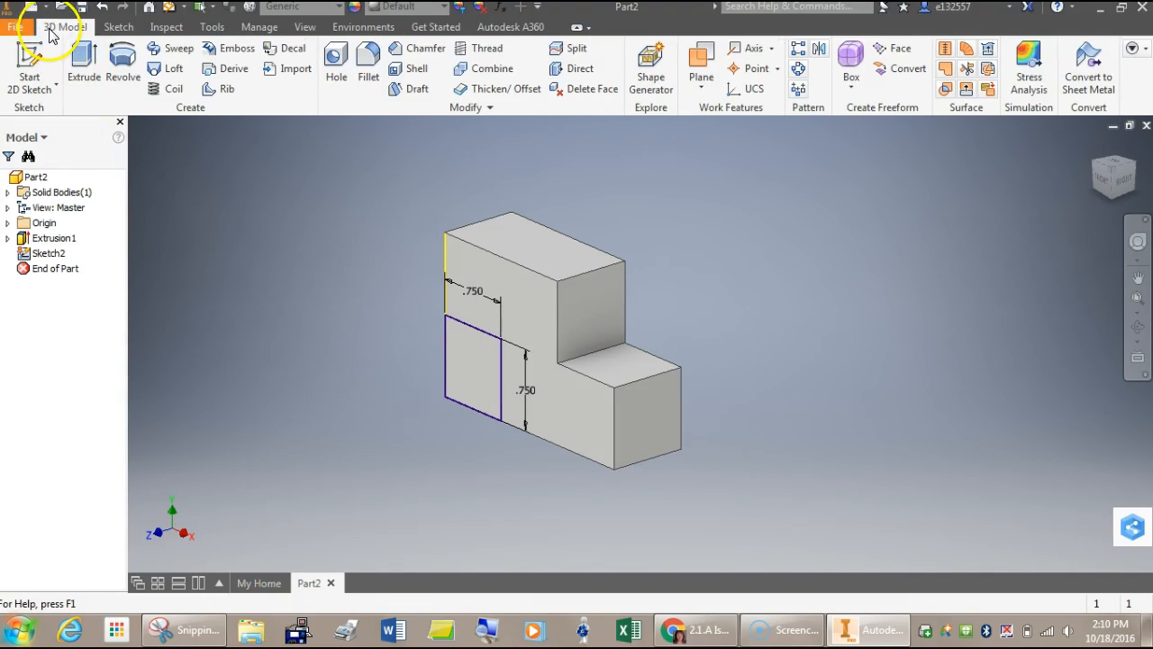
{"action": "left_click", "coordinate": [83, 72]}
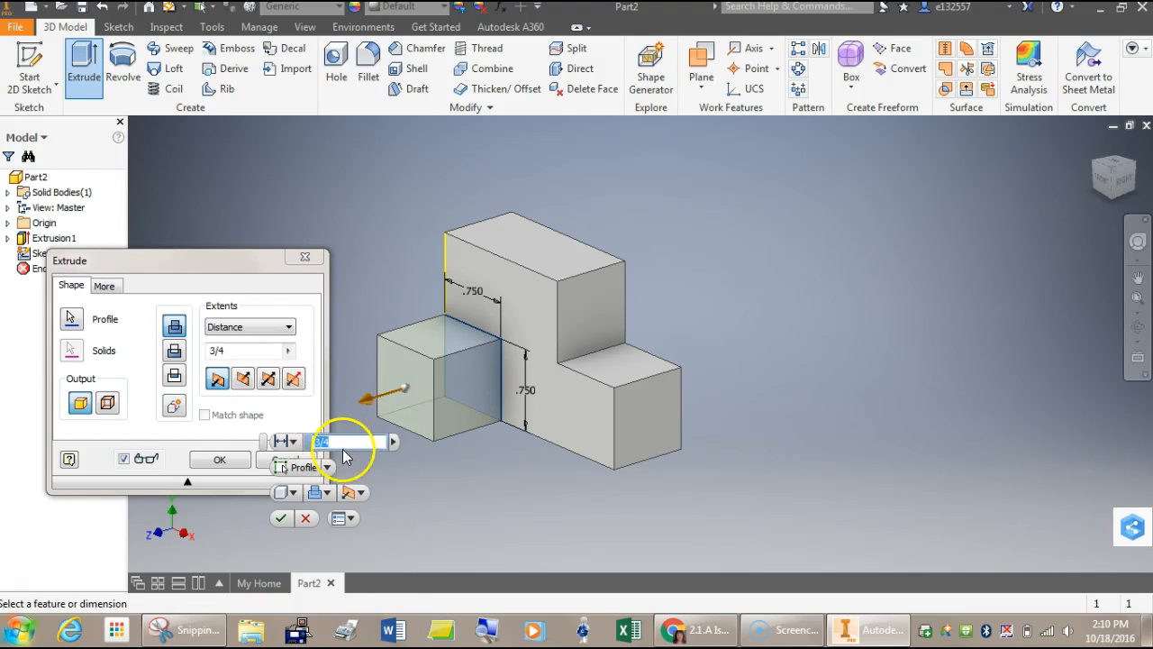
{"action": "left_click", "coordinate": [281, 517]}
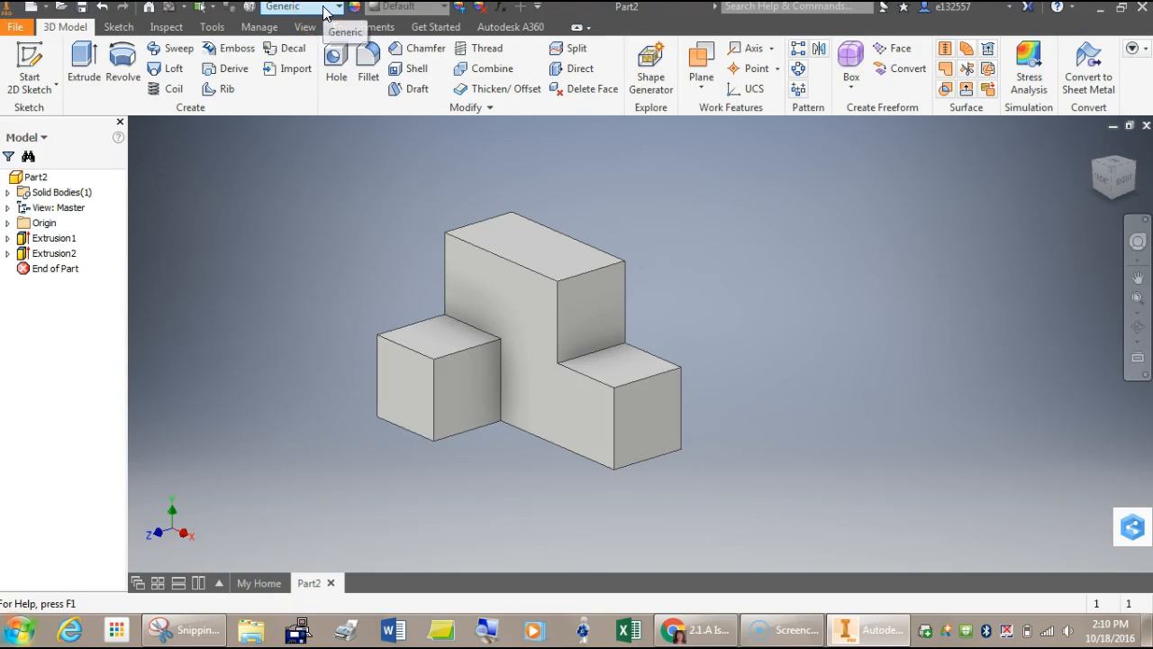
Step: Set the part's appearance to Pink from the Inventor Material Library
{"action": "left_click", "coordinate": [336, 63]}
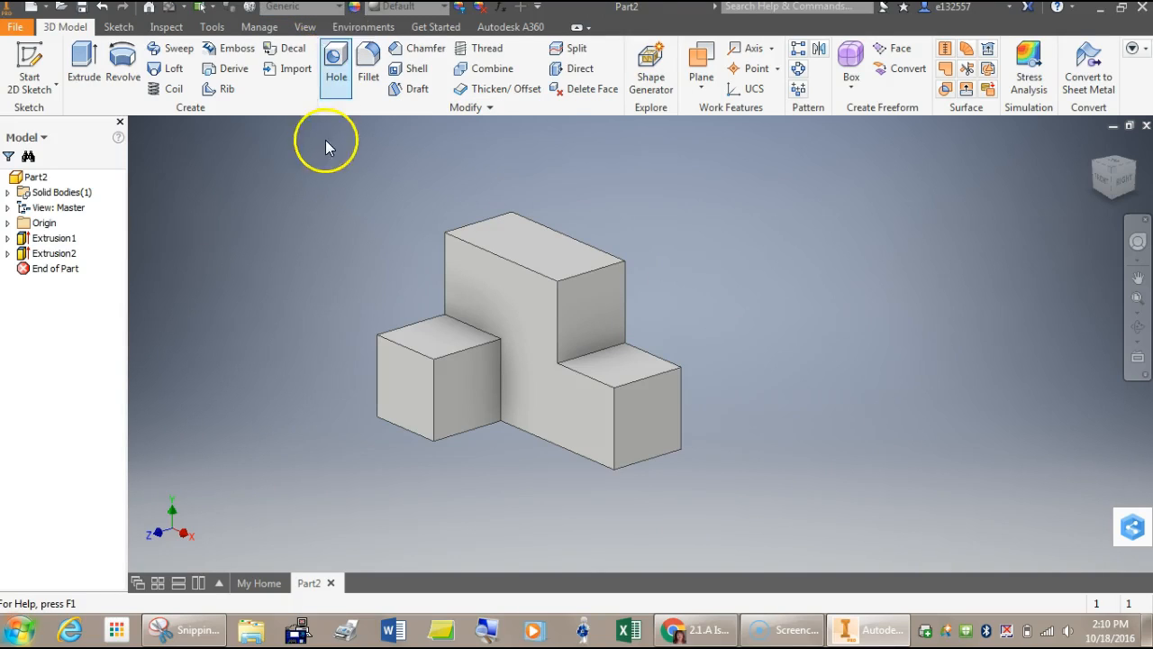
{"action": "left_click", "coordinate": [446, 8]}
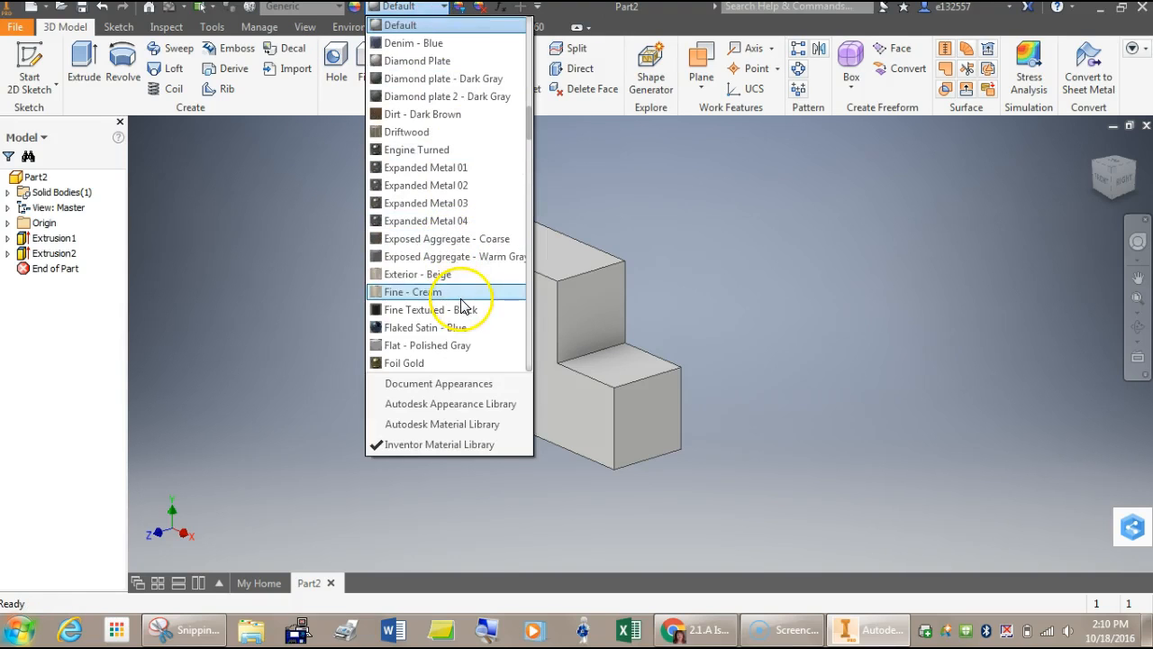
{"action": "scroll", "coordinate": [459, 311], "scroll_direction": "down", "scroll_amount": 2}
{"action": "scroll", "coordinate": [459, 311], "scroll_direction": "down", "scroll_amount": 3}
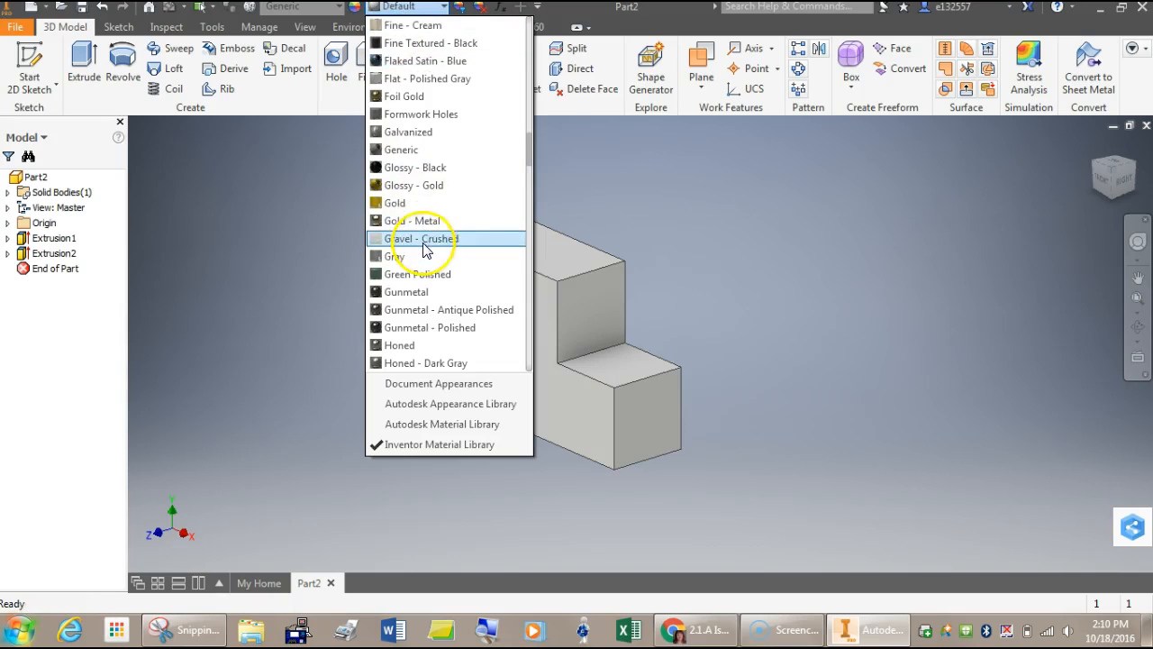
{"action": "scroll", "coordinate": [426, 249], "scroll_direction": "down", "scroll_amount": 5}
{"action": "scroll", "coordinate": [426, 249], "scroll_direction": "down", "scroll_amount": 5}
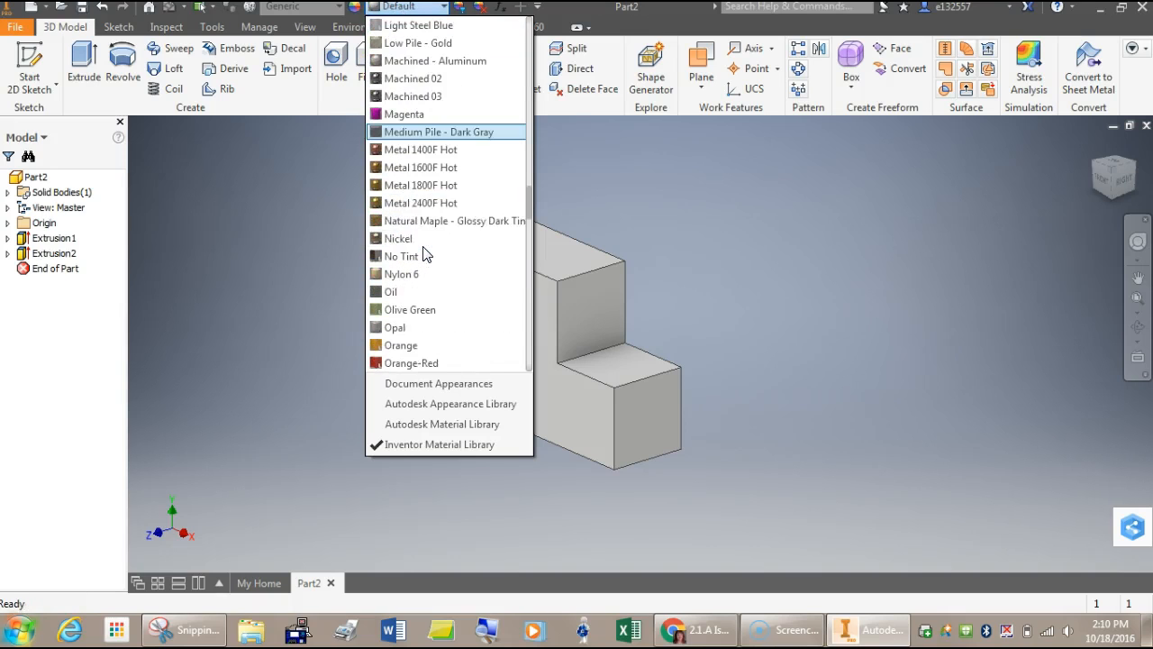
{"action": "scroll", "coordinate": [425, 252], "scroll_direction": "down", "scroll_amount": 3}
{"action": "scroll", "coordinate": [422, 247], "scroll_direction": "down", "scroll_amount": 2}
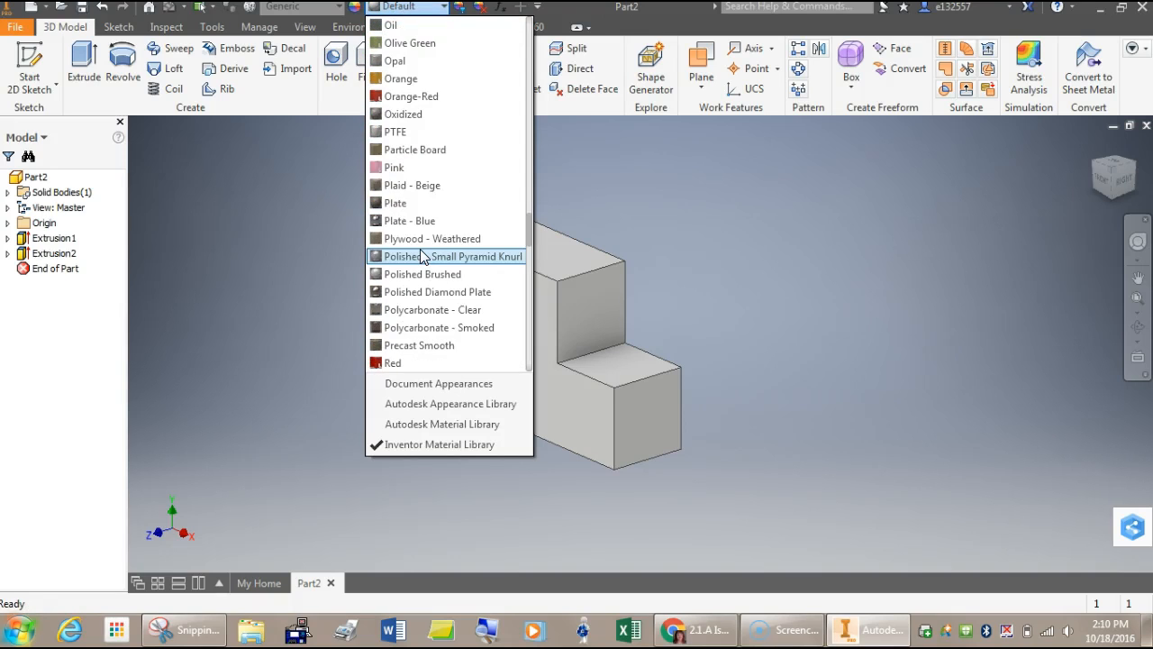
{"action": "left_click", "coordinate": [400, 168]}
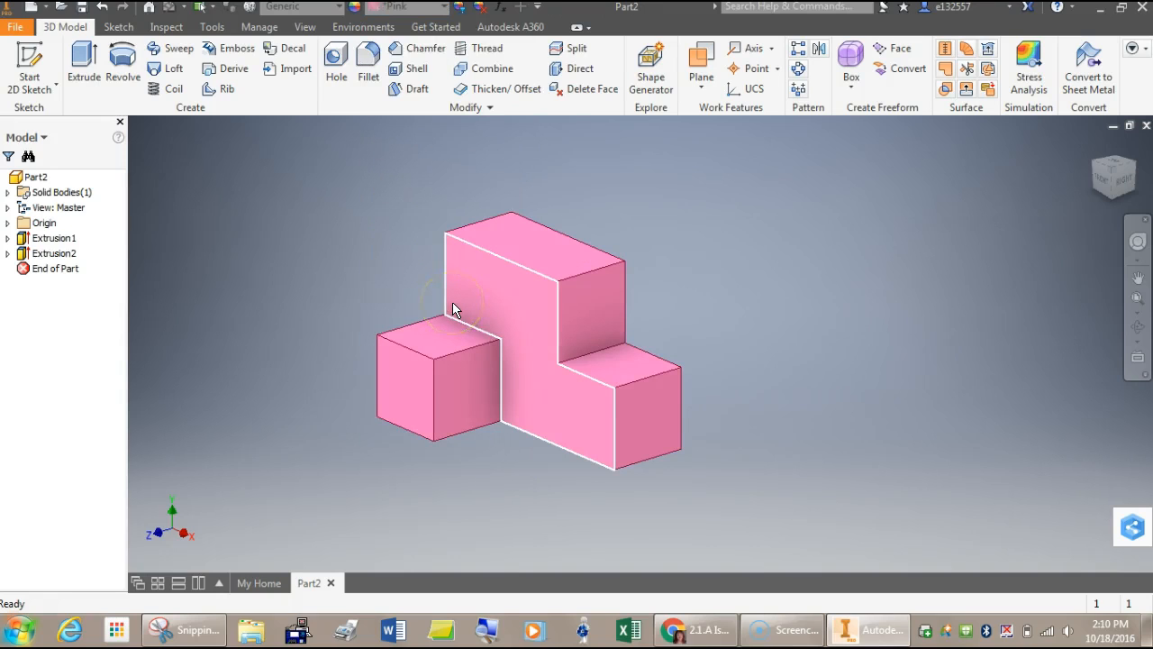
Step: Save the part as "practice piece" in the Other Inventor folder
{"action": "left_click", "coordinate": [13, 29]}
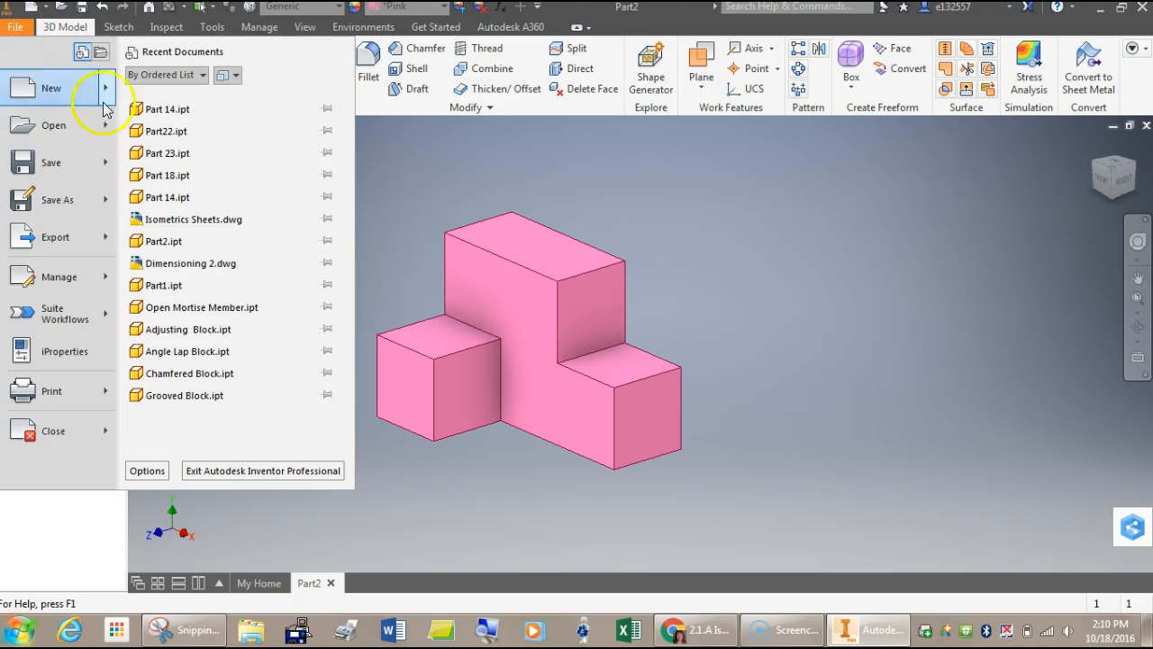
{"action": "left_click", "coordinate": [74, 203]}
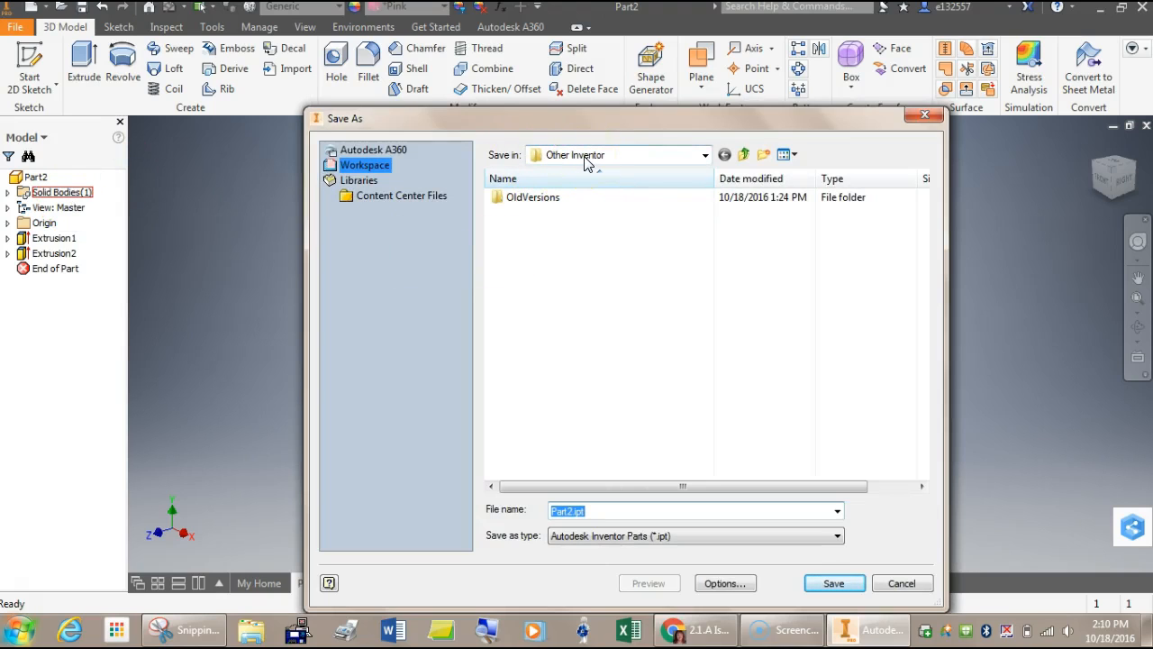
{"action": "left_click", "coordinate": [705, 159]}
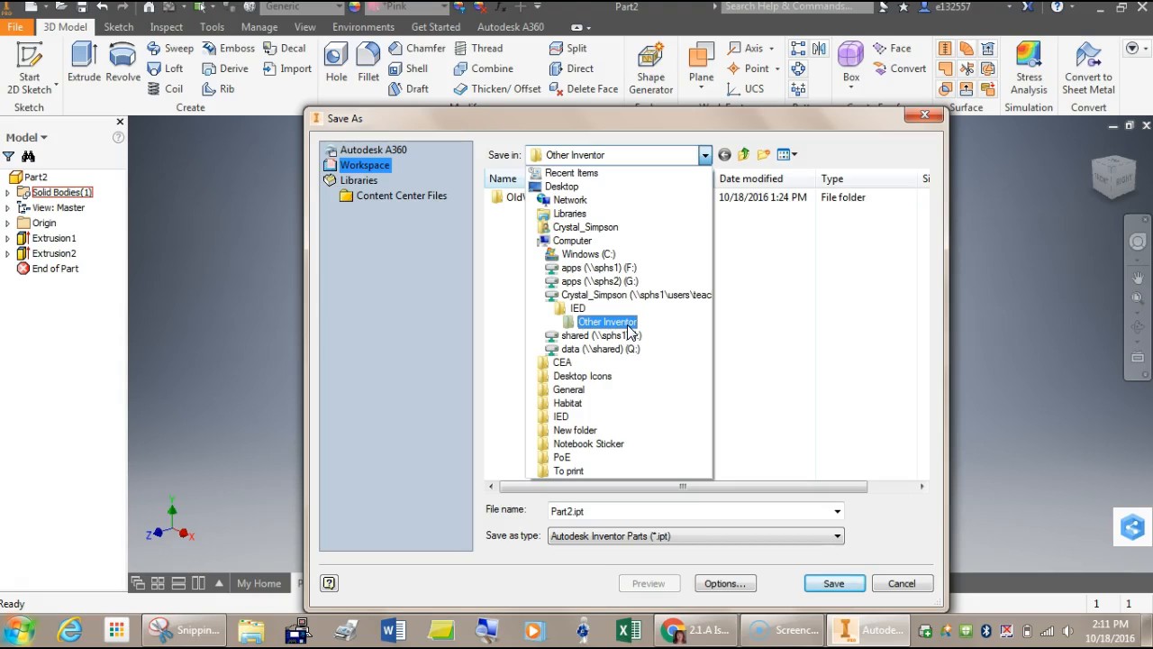
{"action": "left_click", "coordinate": [675, 512]}
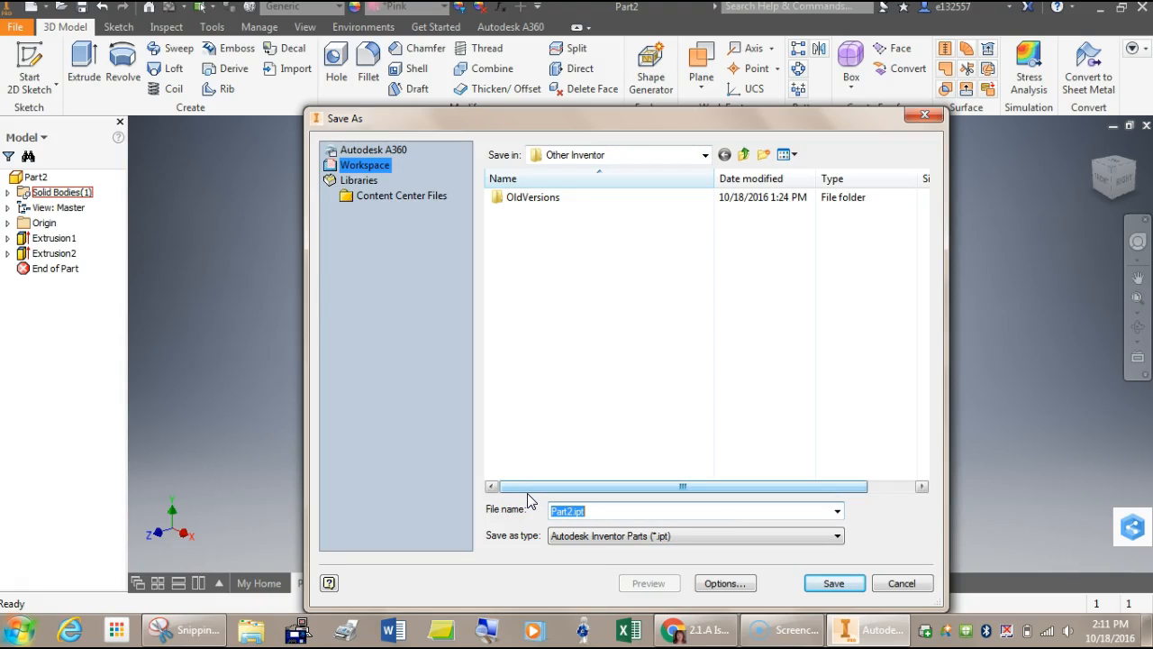
{"action": "type", "text": "practice piece"}
{"action": "left_click", "coordinate": [847, 588]}
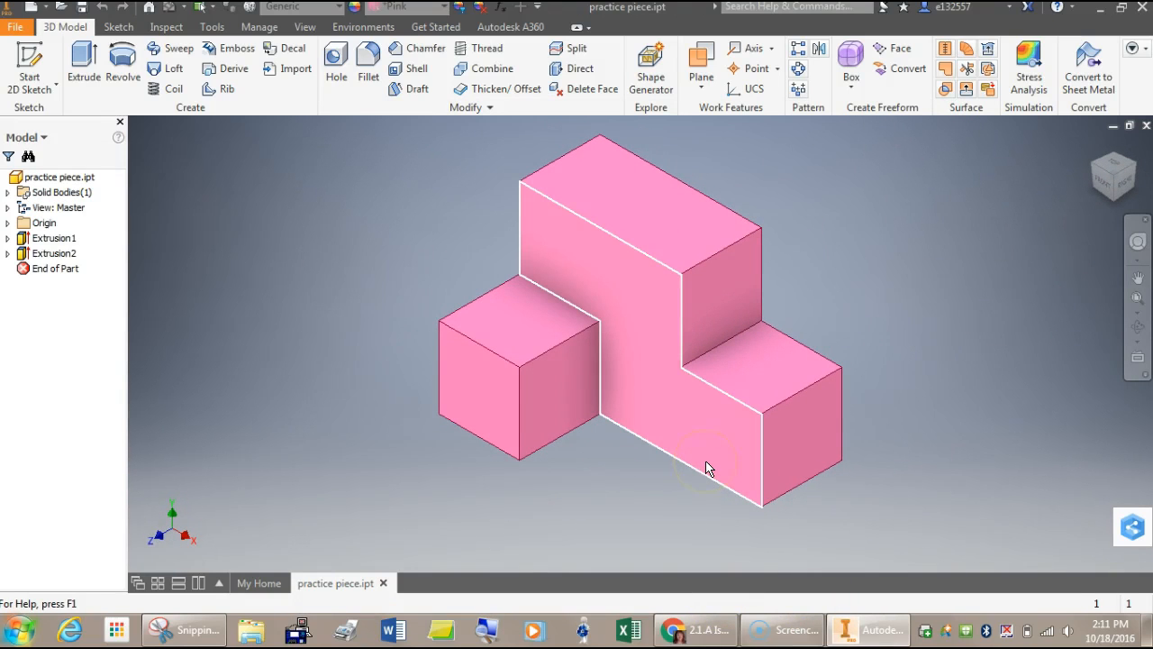
{"action": "left_click", "coordinate": [635, 434]}
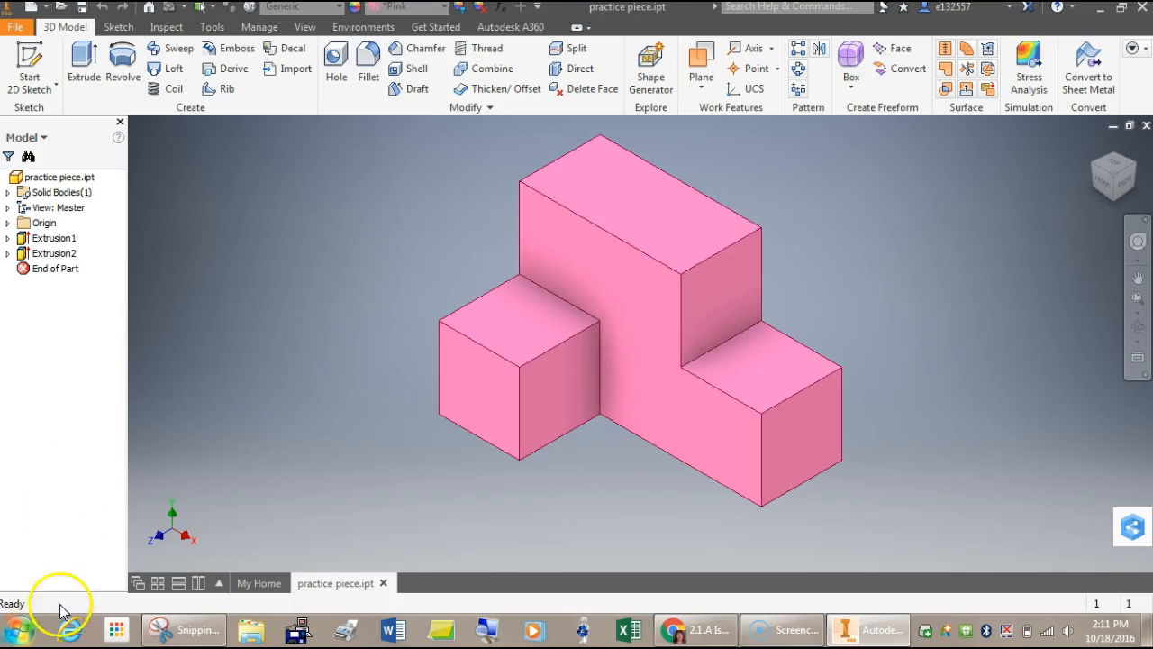